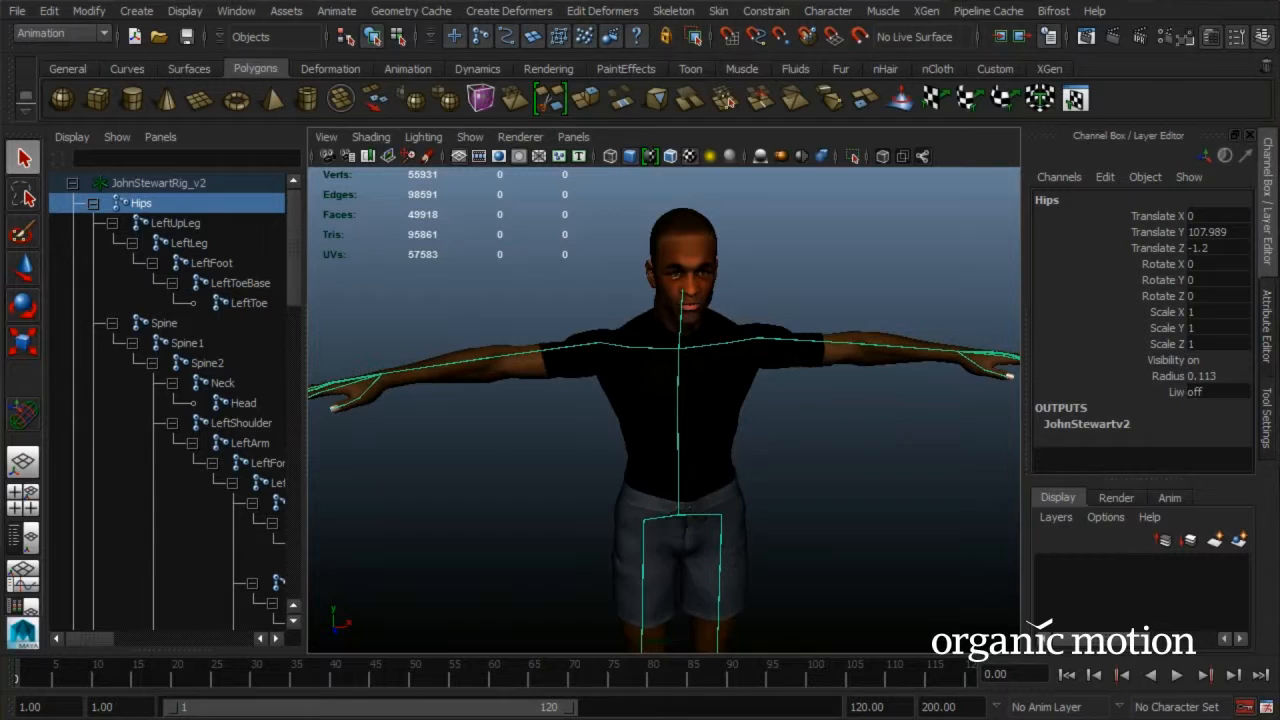
Smooth bind the character skeleton, starting at the Hips joint, to the six meshes Figure_1_node through Figure_6_node.
{"action": "middle_click_drag", "start_coordinate": [664, 450], "coordinate": [667, 377], "text": "alt"}
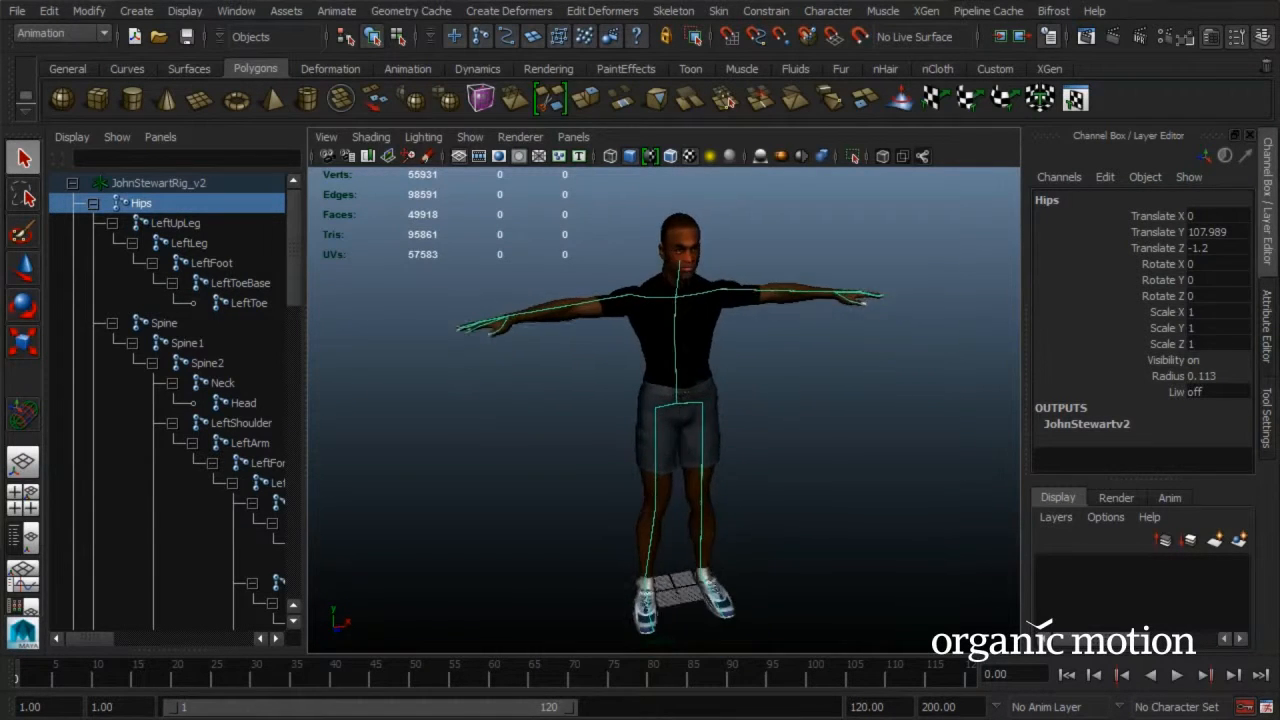
{"action": "left_click_drag", "start_coordinate": [650, 390], "coordinate": [1160, 396], "text": "alt"}
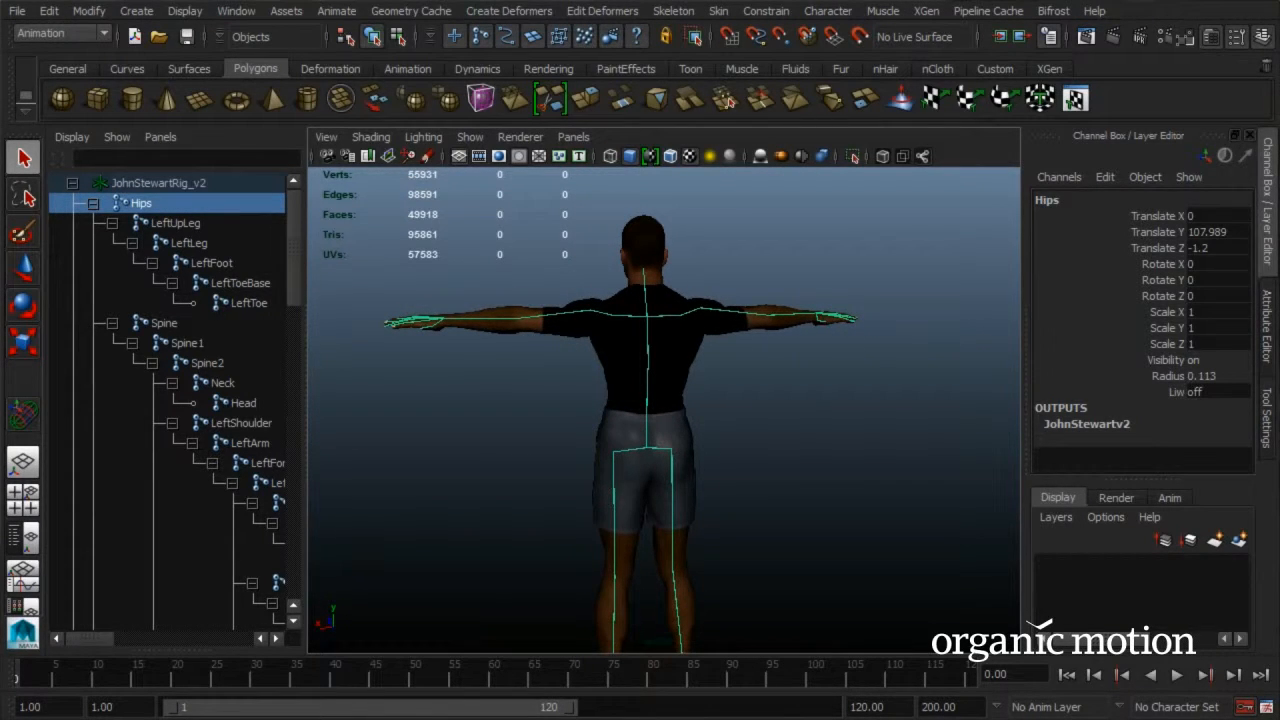
{"action": "left_click_drag", "start_coordinate": [560, 400], "coordinate": [890, 402], "text": "alt"}
{"action": "middle_click_drag", "start_coordinate": [760, 360], "coordinate": [652, 489], "text": "alt"}
{"action": "left_click_drag", "start_coordinate": [640, 420], "coordinate": [736, 402], "text": "alt"}
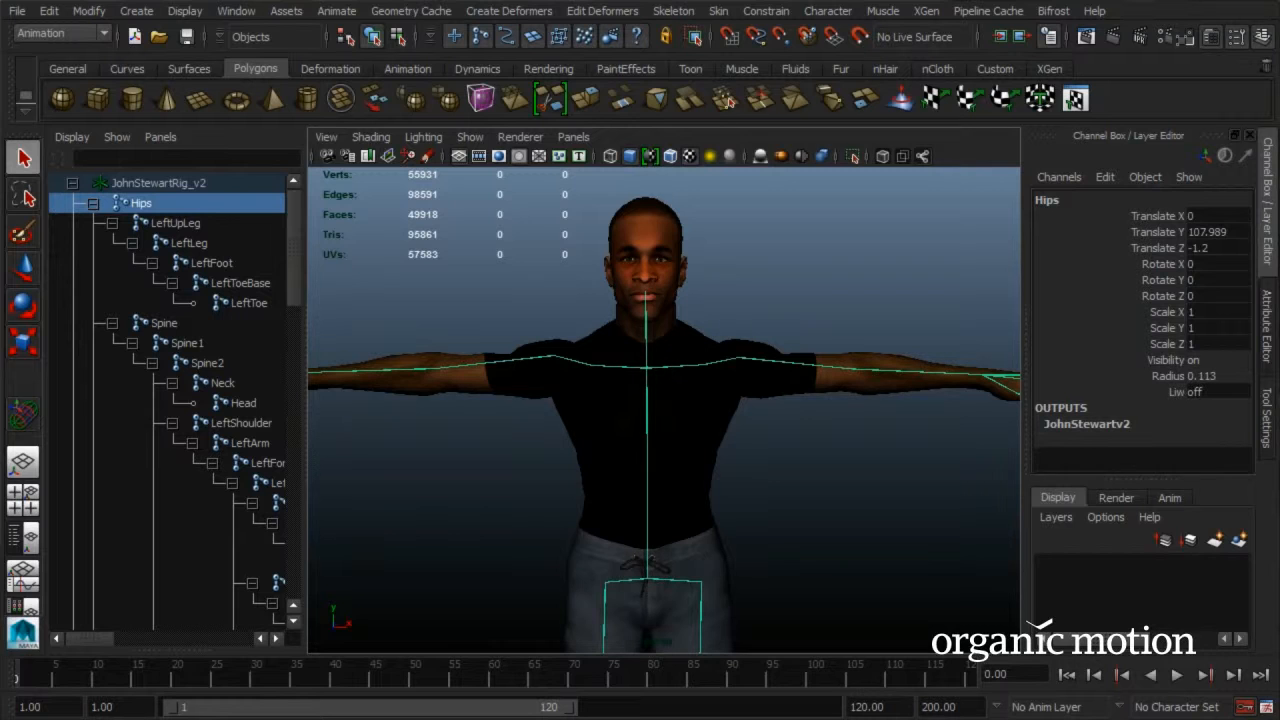
{"action": "scroll", "coordinate": [175, 400], "scroll_direction": "down", "scroll_amount": 10}
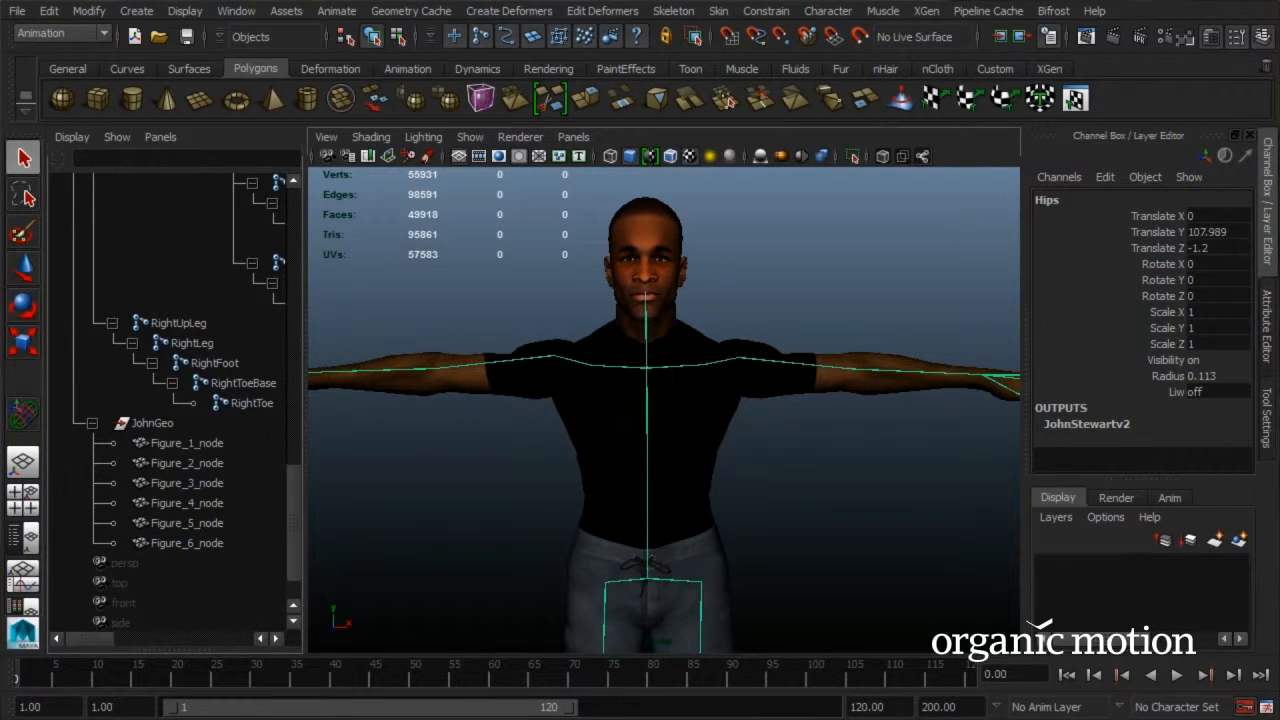
{"action": "left_click", "coordinate": [187, 543], "text": "shift"}
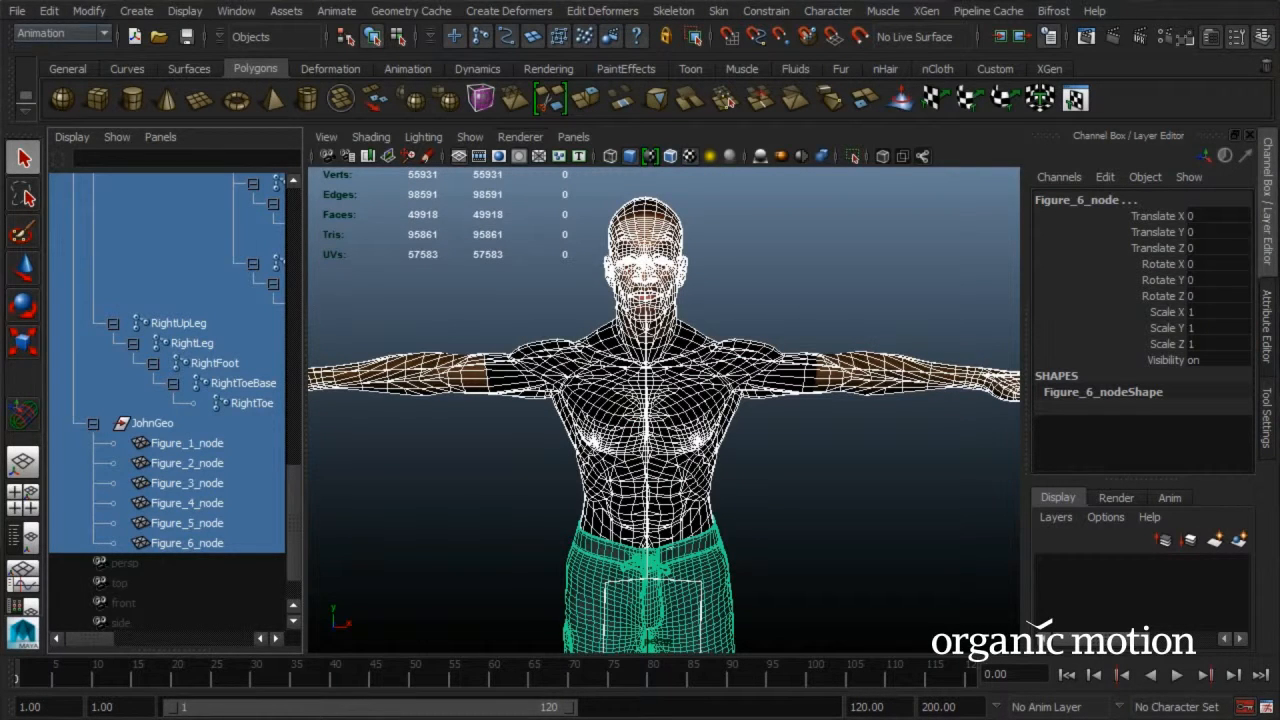
{"action": "left_click", "coordinate": [718, 11]}
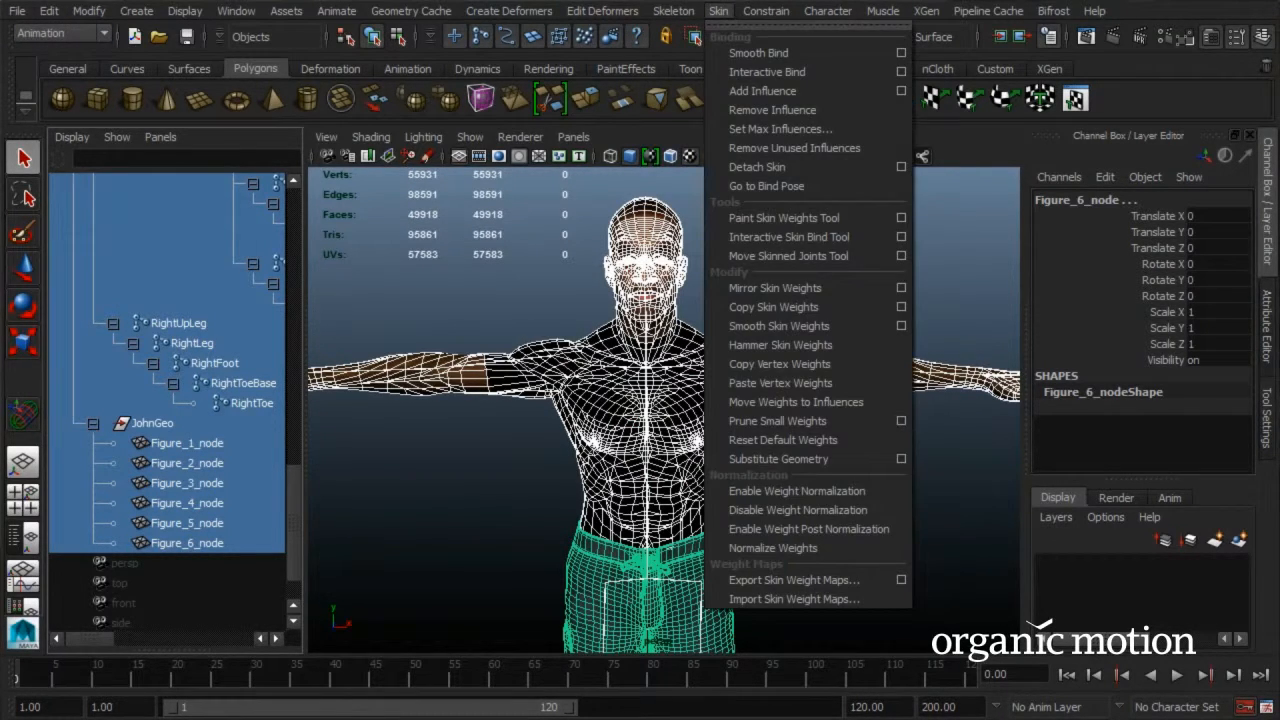
{"action": "left_click", "coordinate": [758, 53]}
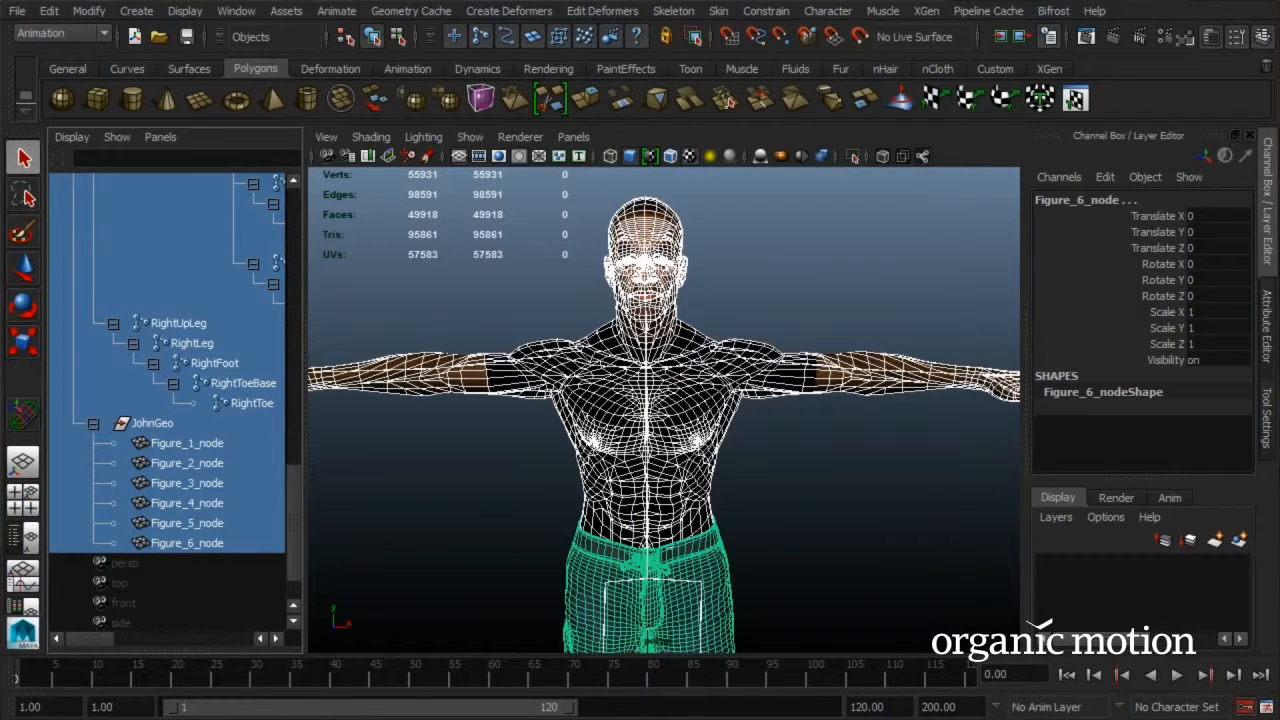
{"action": "left_click", "coordinate": [900, 480]}
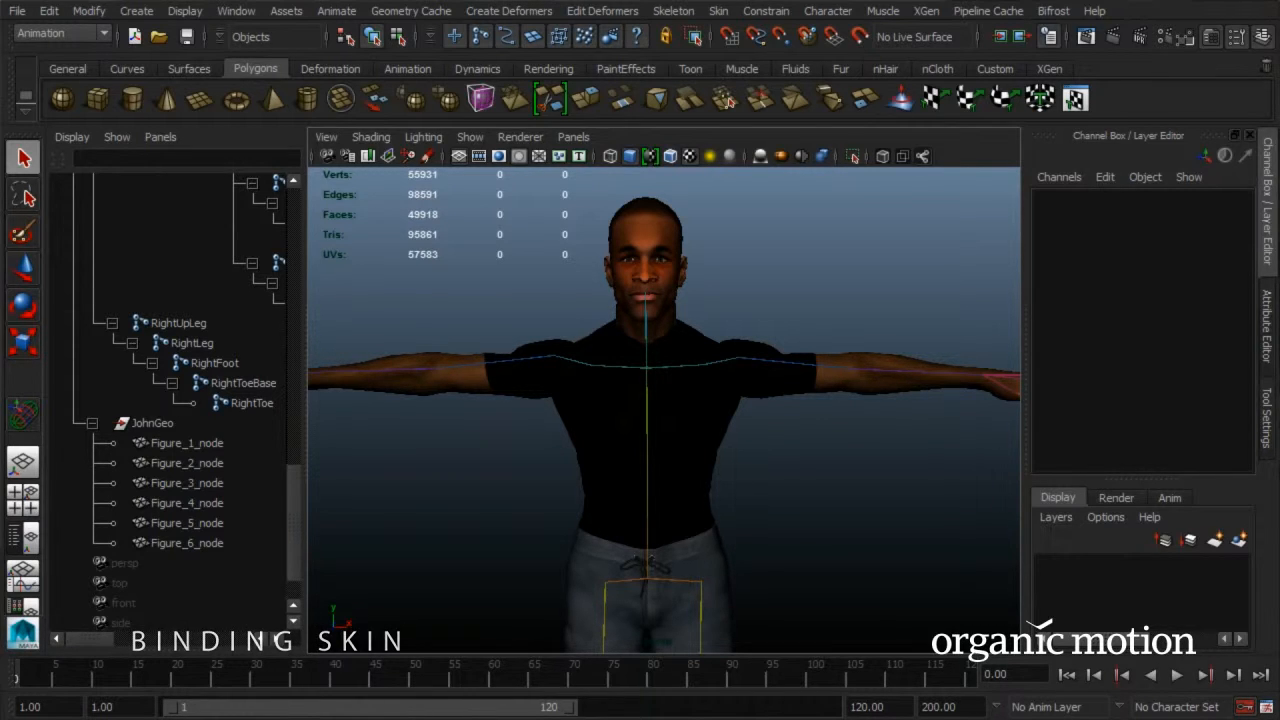
Rotate the LeftArm joint to test the skin binding and undo the rotation.
{"action": "left_click", "coordinate": [790, 362]}
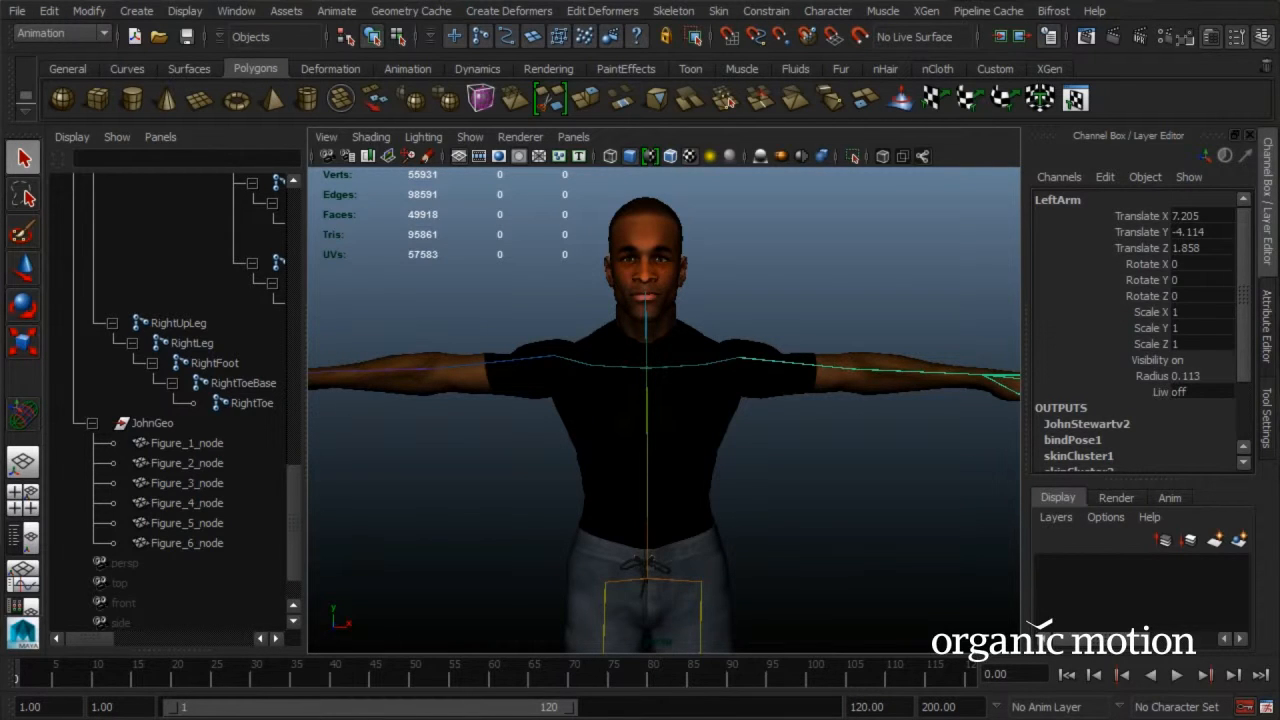
{"action": "key", "text": "e"}
{"action": "left_click_drag", "start_coordinate": [819, 311], "coordinate": [826, 350]}
{"action": "key", "text": "ctrl+z"}
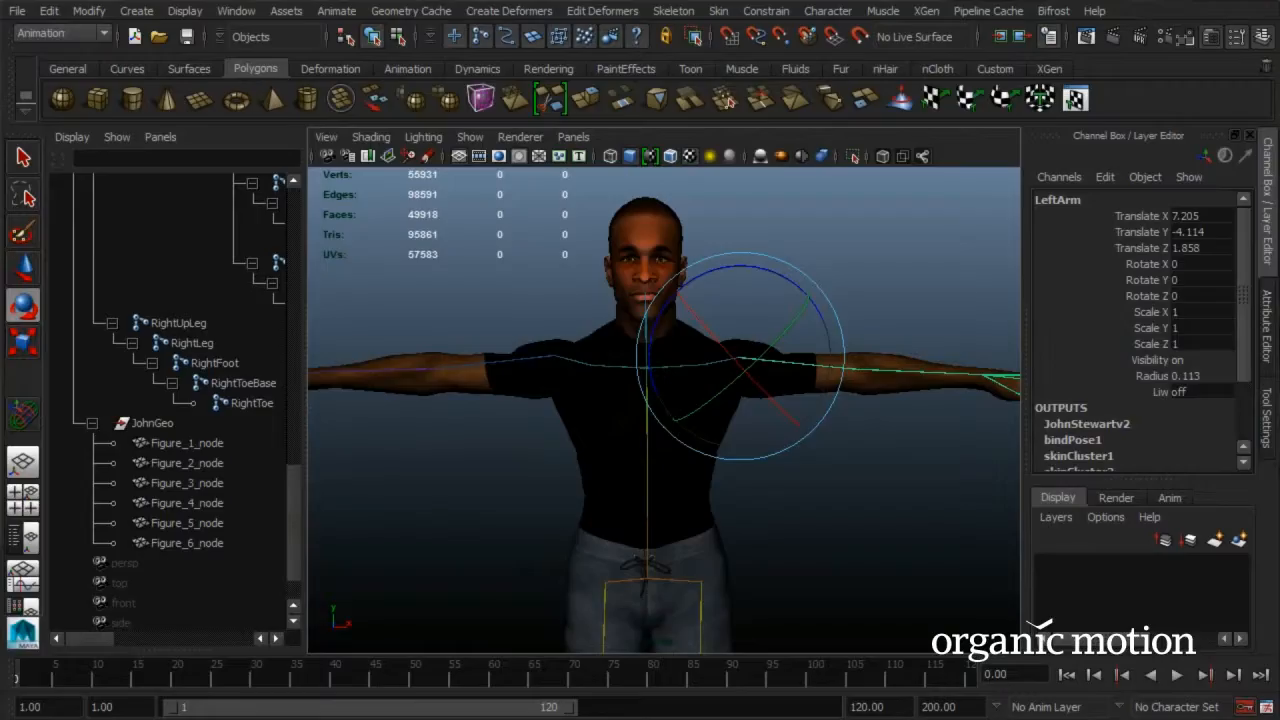
{"action": "key", "text": "ctrl+z"}
Test the head deformation by rotating the Neck joint to about -8.7, -3.1, 4.9 and the Head joint to about -225, -118, 220.
{"action": "left_click_drag", "start_coordinate": [640, 410], "coordinate": [808, 415], "text": "alt"}
{"action": "right_click_drag", "start_coordinate": [808, 415], "coordinate": [900, 415], "text": "alt"}
{"action": "middle_click_drag", "start_coordinate": [900, 415], "coordinate": [923, 631], "text": "alt"}
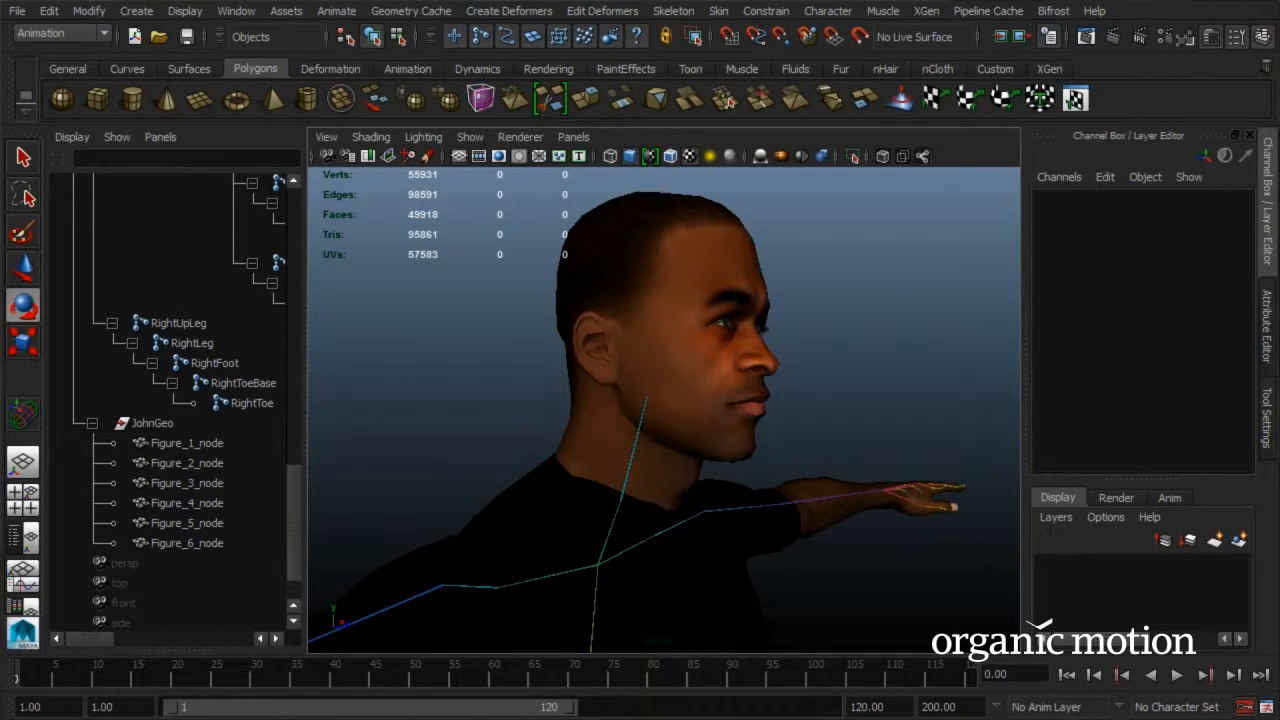
{"action": "left_click", "coordinate": [633, 452]}
{"action": "mouse_move", "coordinate": [633, 460]}
{"action": "left_mouse_down"}
{"action": "mouse_move", "coordinate": [592, 468]}
{"action": "mouse_move", "coordinate": [660, 457]}
{"action": "mouse_move", "coordinate": [595, 467]}
{"action": "mouse_move", "coordinate": [616, 464]}
{"action": "left_mouse_up"}
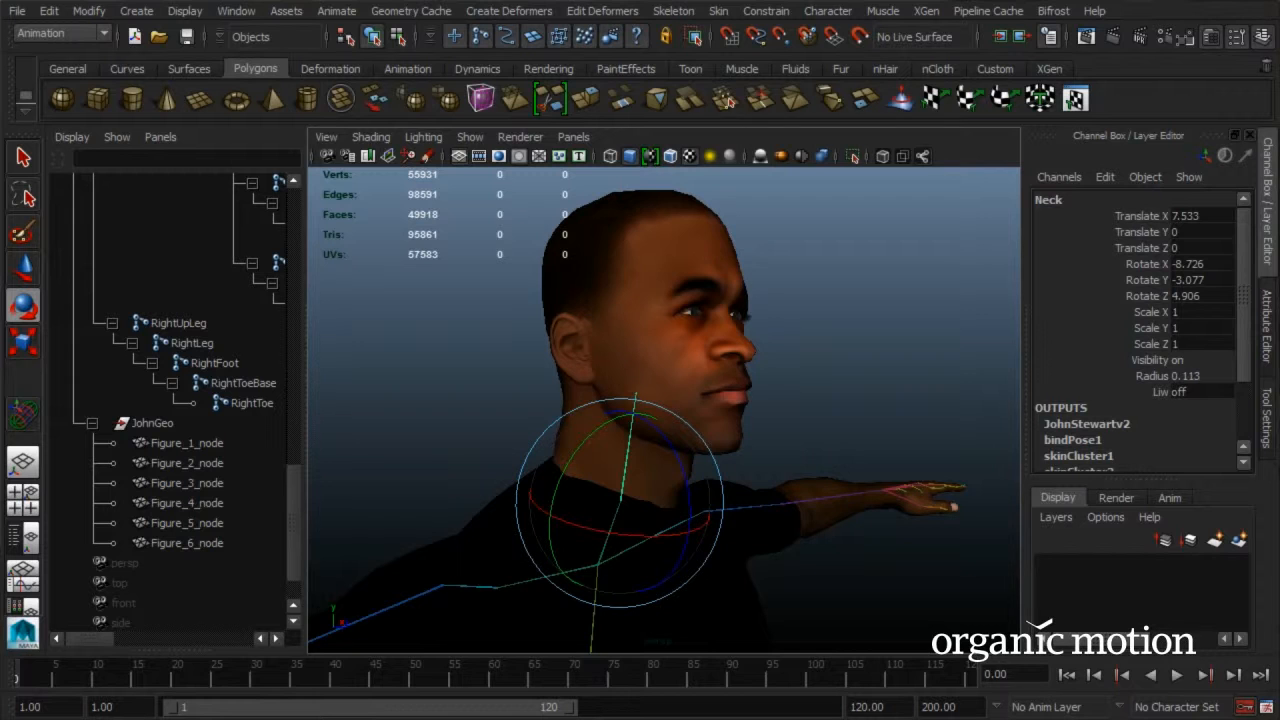
{"action": "left_click", "coordinate": [636, 394]}
{"action": "left_click_drag", "start_coordinate": [645, 393], "coordinate": [603, 382]}
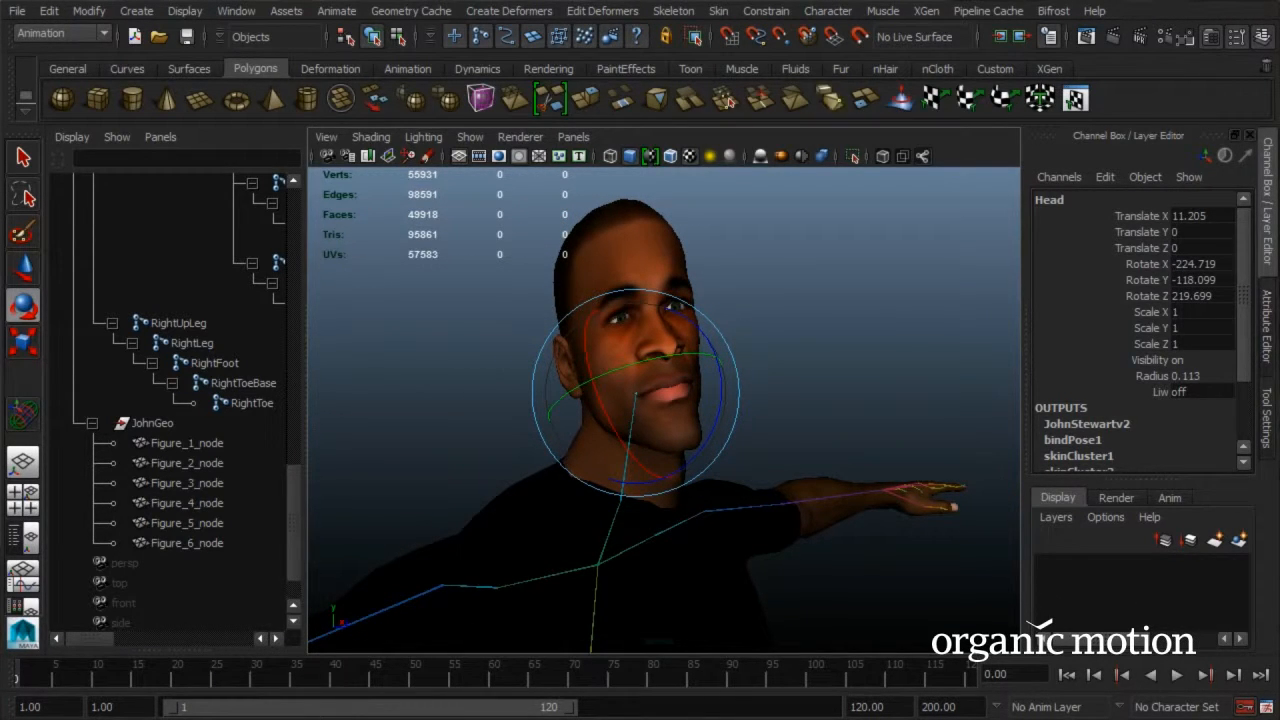
Return the skeleton to its bind pose and clear the selection.
{"action": "left_click", "coordinate": [718, 10]}
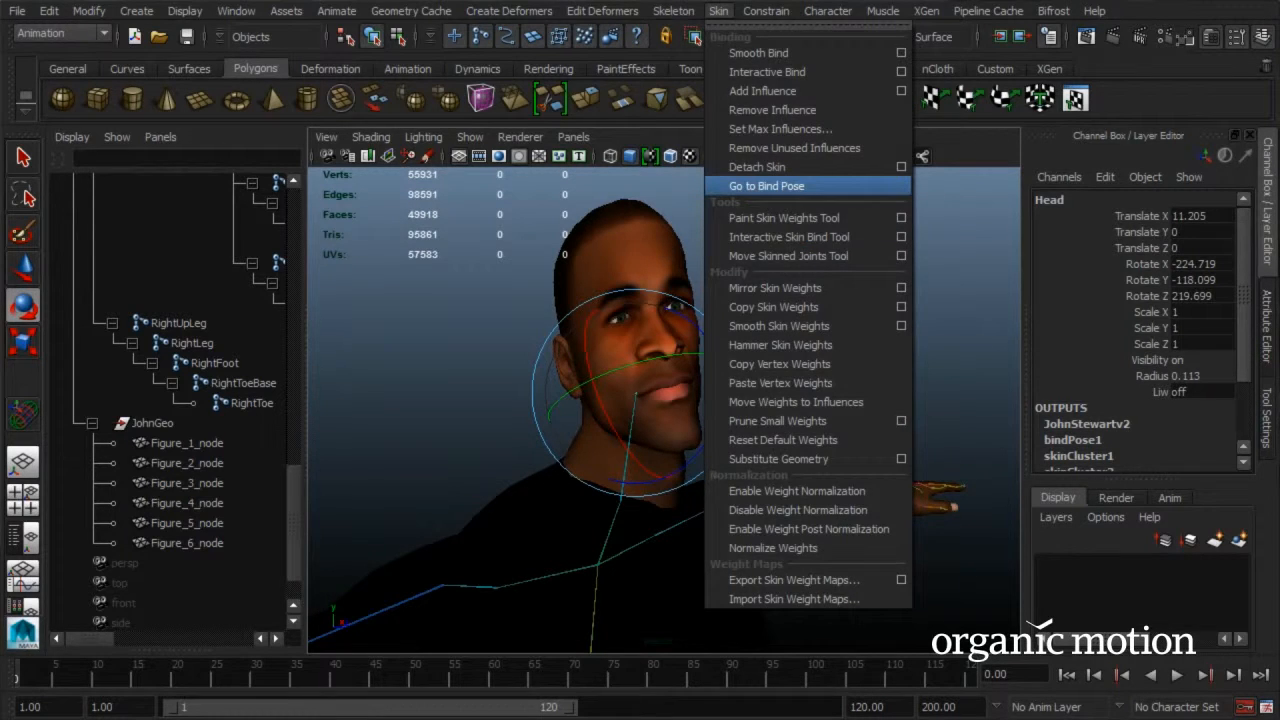
{"action": "left_click", "coordinate": [760, 186]}
{"action": "left_click", "coordinate": [430, 370]}
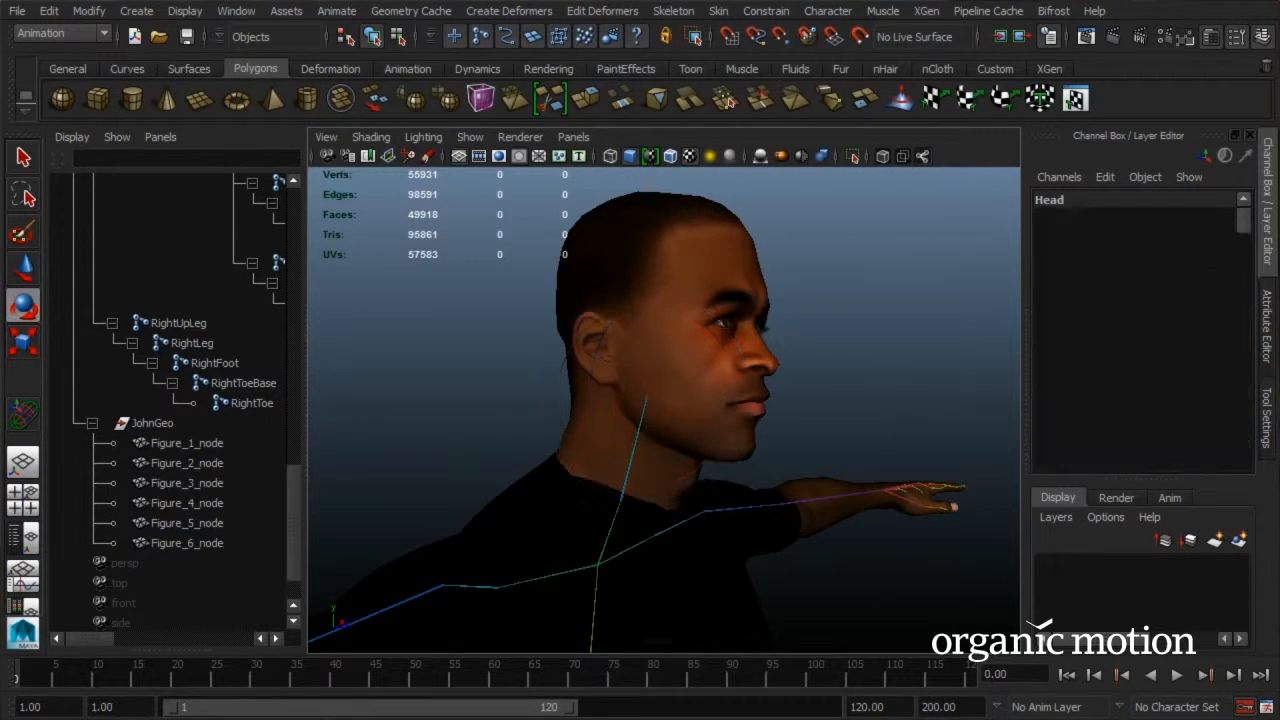
Lasso-select the head vertices of Figure_1_node above the jawline and neck in component mode.
{"action": "left_click", "coordinate": [187, 443]}
{"action": "left_click_drag", "start_coordinate": [620, 400], "coordinate": [678, 400], "text": "alt"}
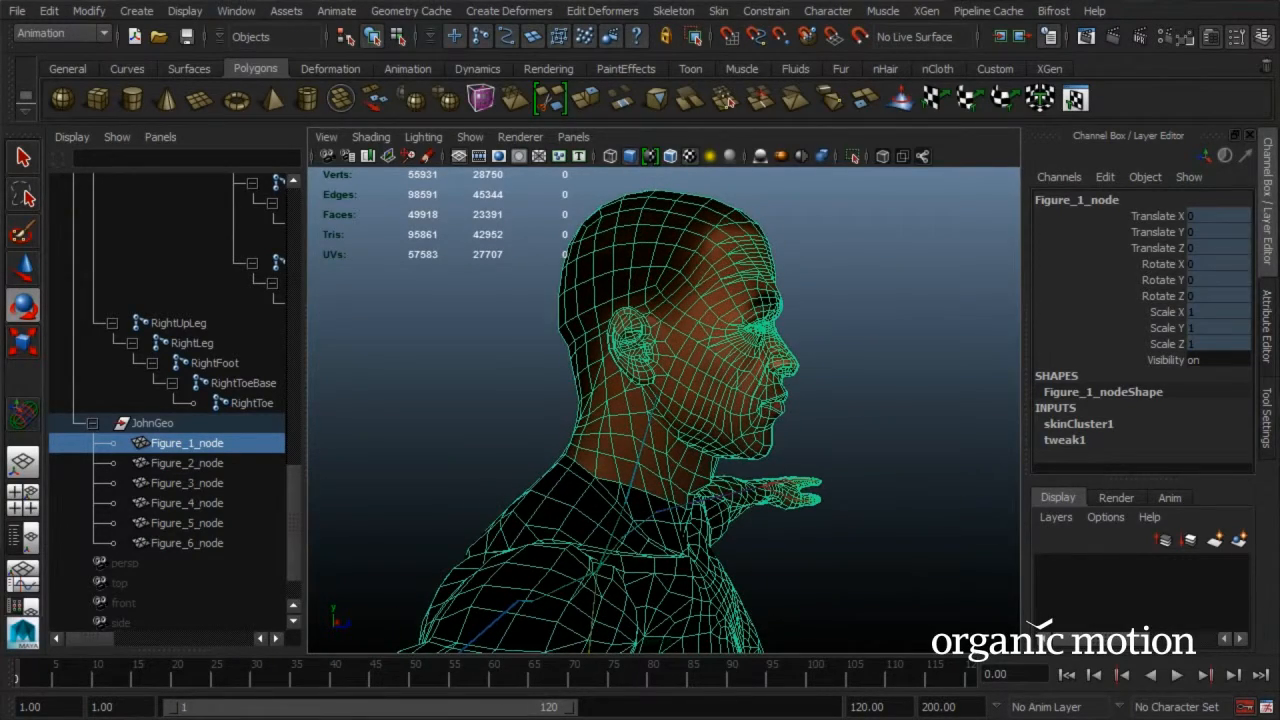
{"action": "key", "text": "F8"}
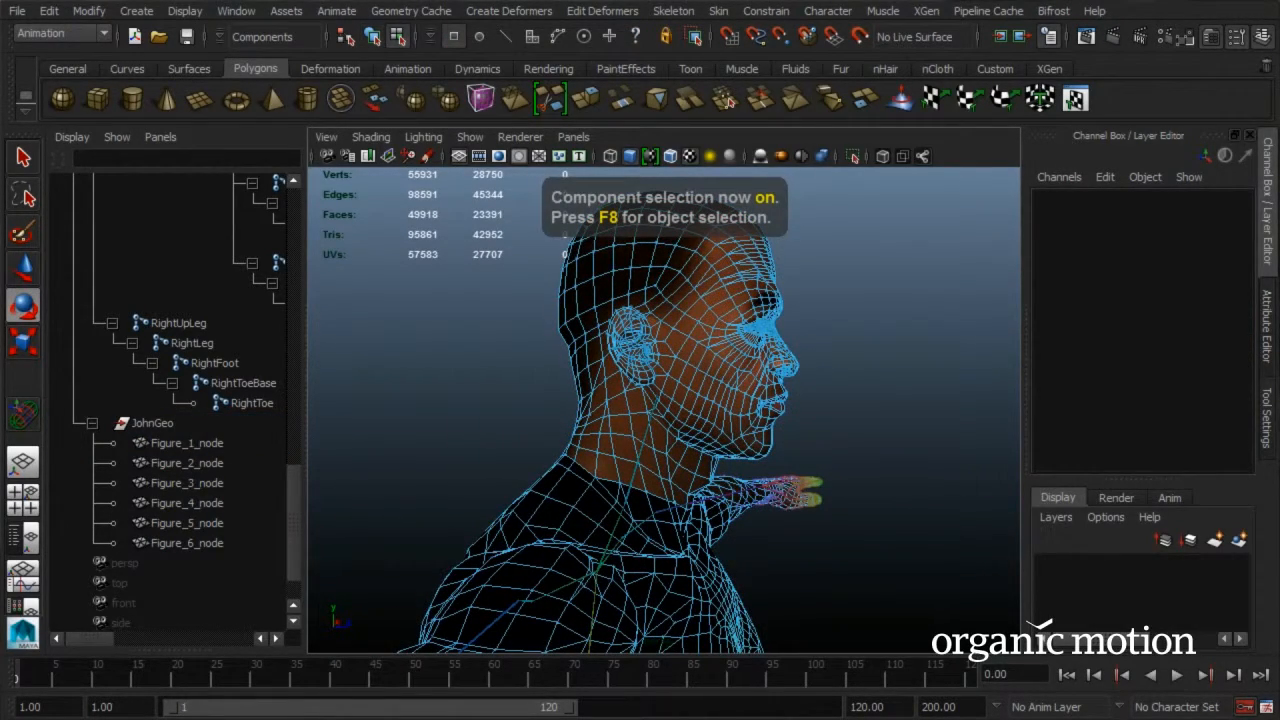
{"action": "left_click", "coordinate": [24, 194]}
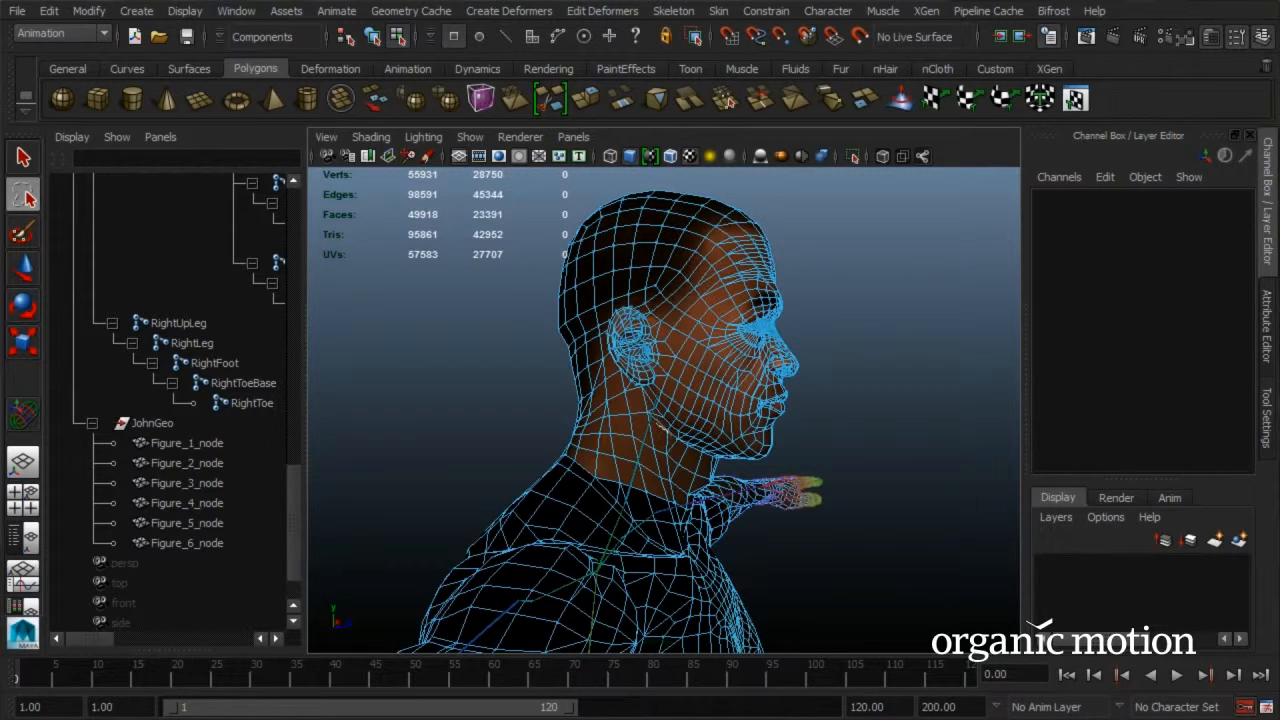
{"action": "mouse_move", "coordinate": [715, 458]}
{"action": "left_mouse_down"}
{"action": "mouse_move", "coordinate": [774, 462]}
{"action": "mouse_move", "coordinate": [850, 325]}
{"action": "mouse_move", "coordinate": [790, 208]}
{"action": "mouse_move", "coordinate": [680, 195]}
{"action": "mouse_move", "coordinate": [560, 215]}
{"action": "mouse_move", "coordinate": [536, 330]}
{"action": "mouse_move", "coordinate": [650, 420]}
{"action": "left_mouse_up"}
{"action": "mouse_move", "coordinate": [538, 355]}
{"action": "left_mouse_down"}
{"action": "mouse_move", "coordinate": [568, 387]}
{"action": "mouse_move", "coordinate": [606, 378]}
{"action": "mouse_move", "coordinate": [648, 420]}
{"action": "left_mouse_up"}
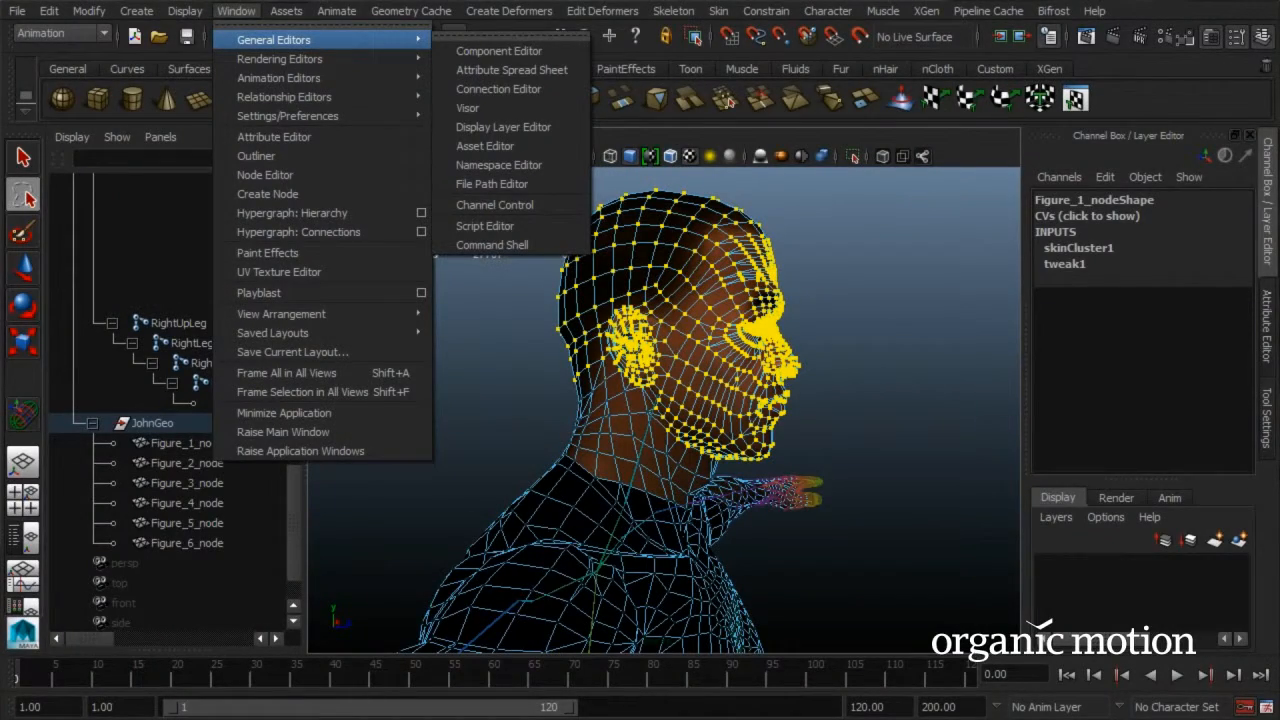
Set the smooth skin weights of every influence except Head to 0 for all selected head vertices in the Component Editor.
{"action": "left_click", "coordinate": [499, 50]}
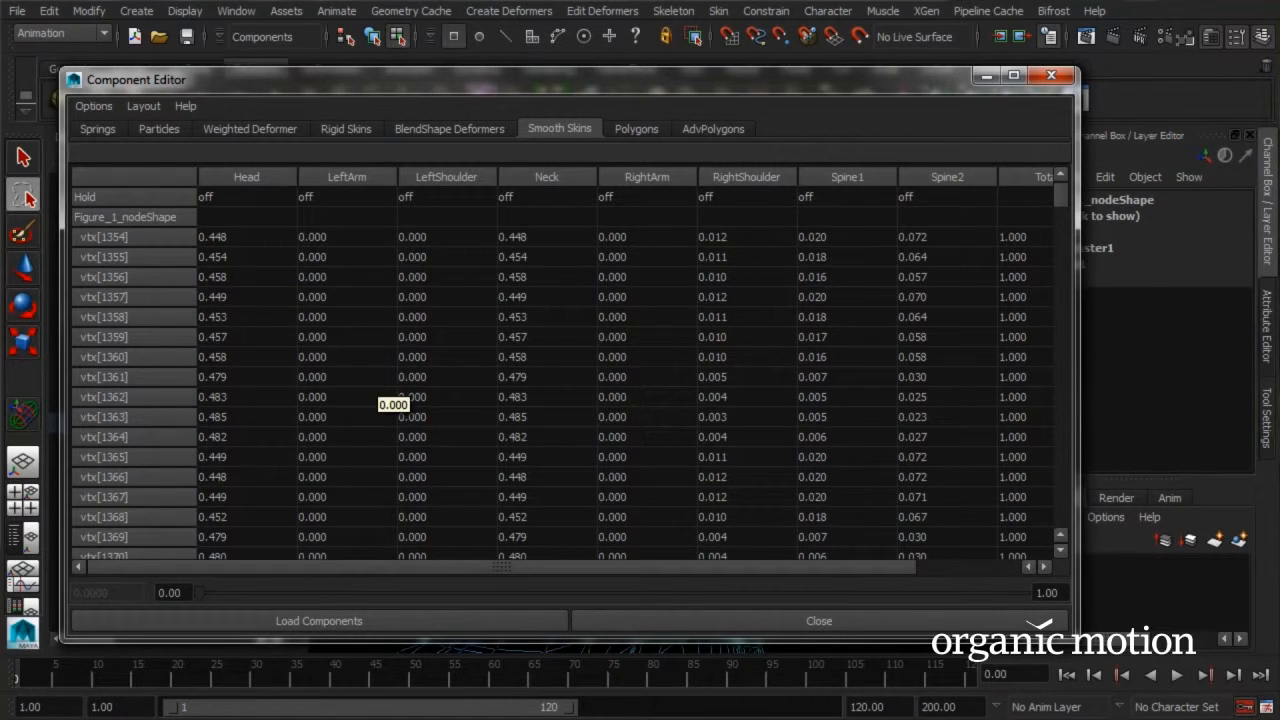
{"action": "left_click", "coordinate": [330, 236]}
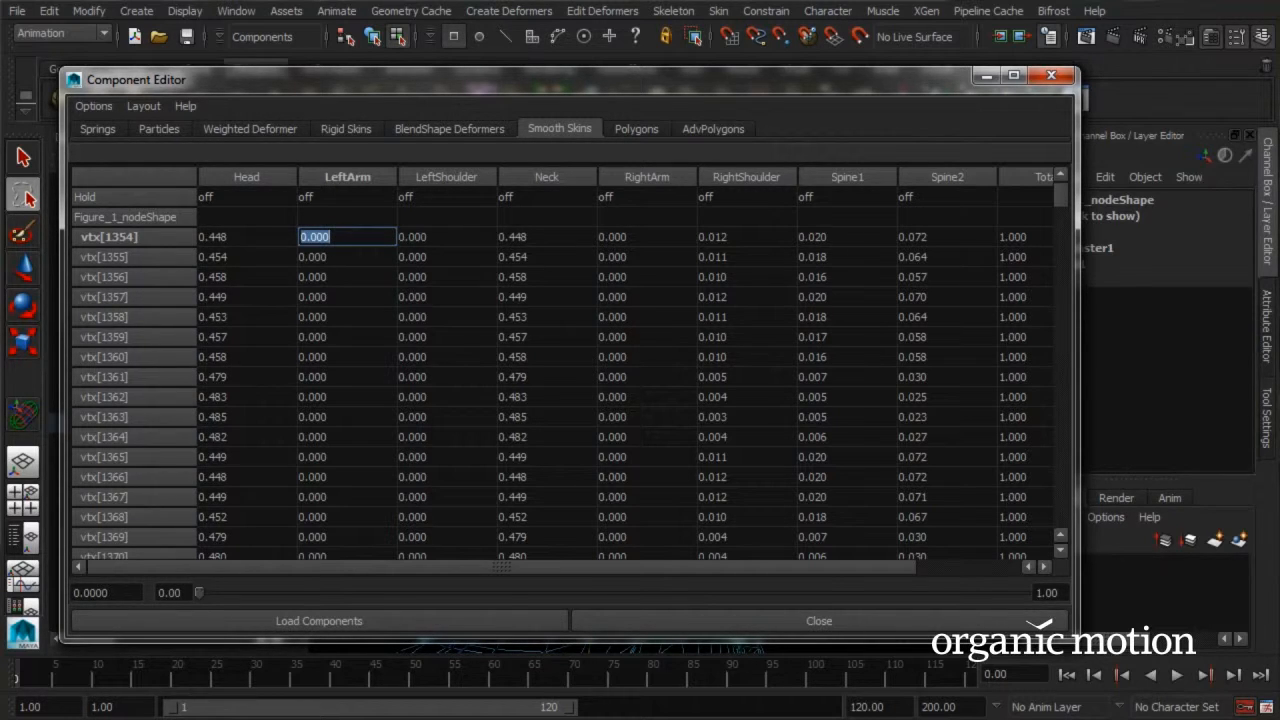
{"action": "left_click_drag", "start_coordinate": [1061, 196], "coordinate": [1061, 516]}
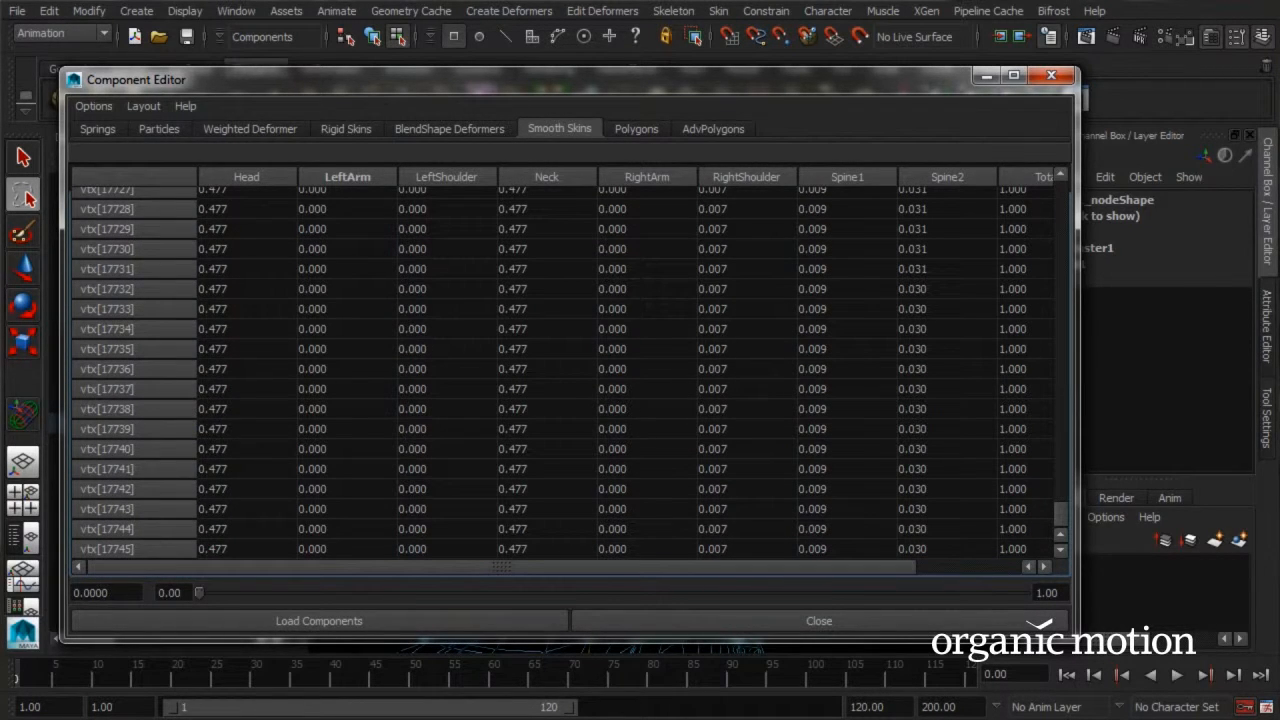
{"action": "left_click", "coordinate": [947, 548], "text": "shift"}
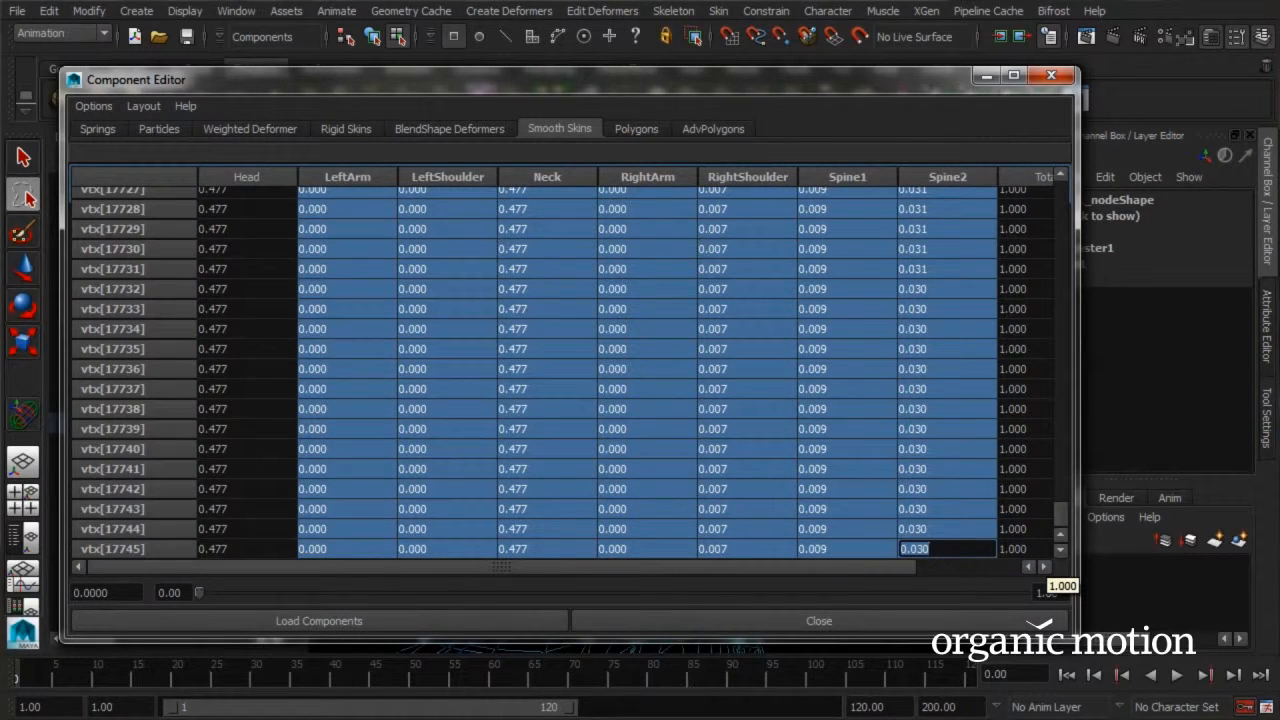
{"action": "type", "text": "0"}
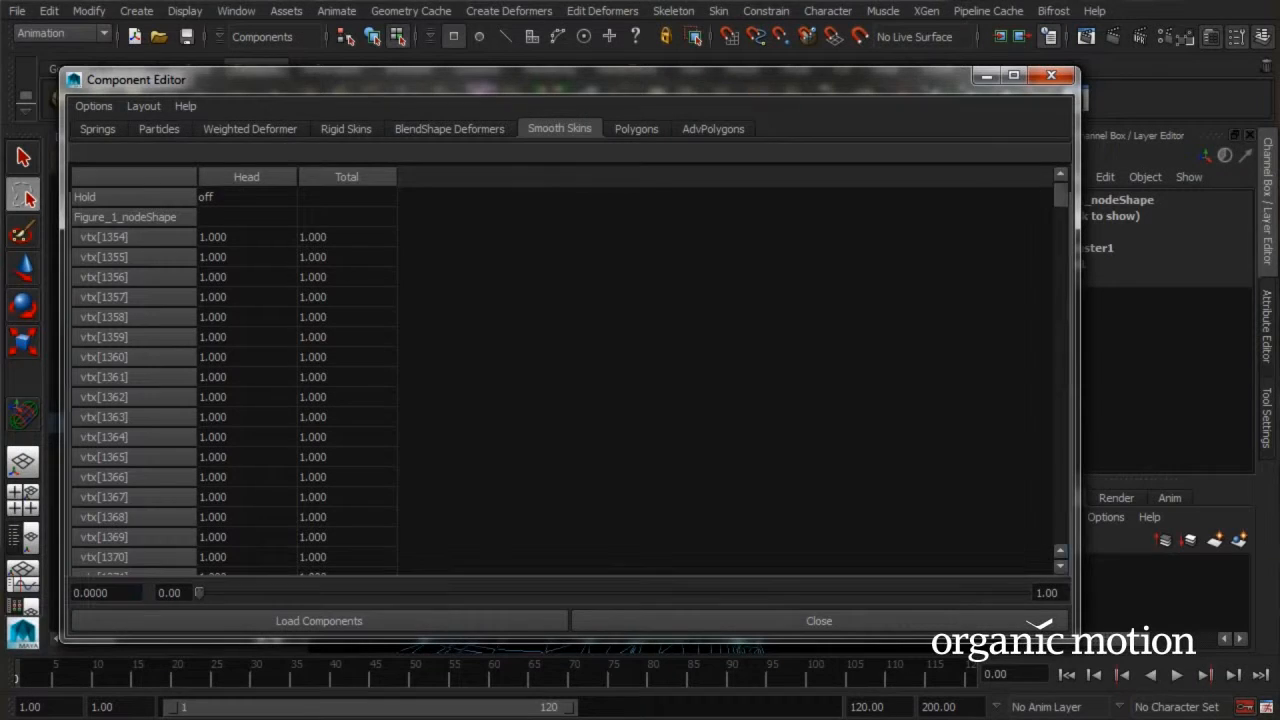
{"action": "scroll", "coordinate": [560, 380], "scroll_direction": "down", "scroll_amount": 10}
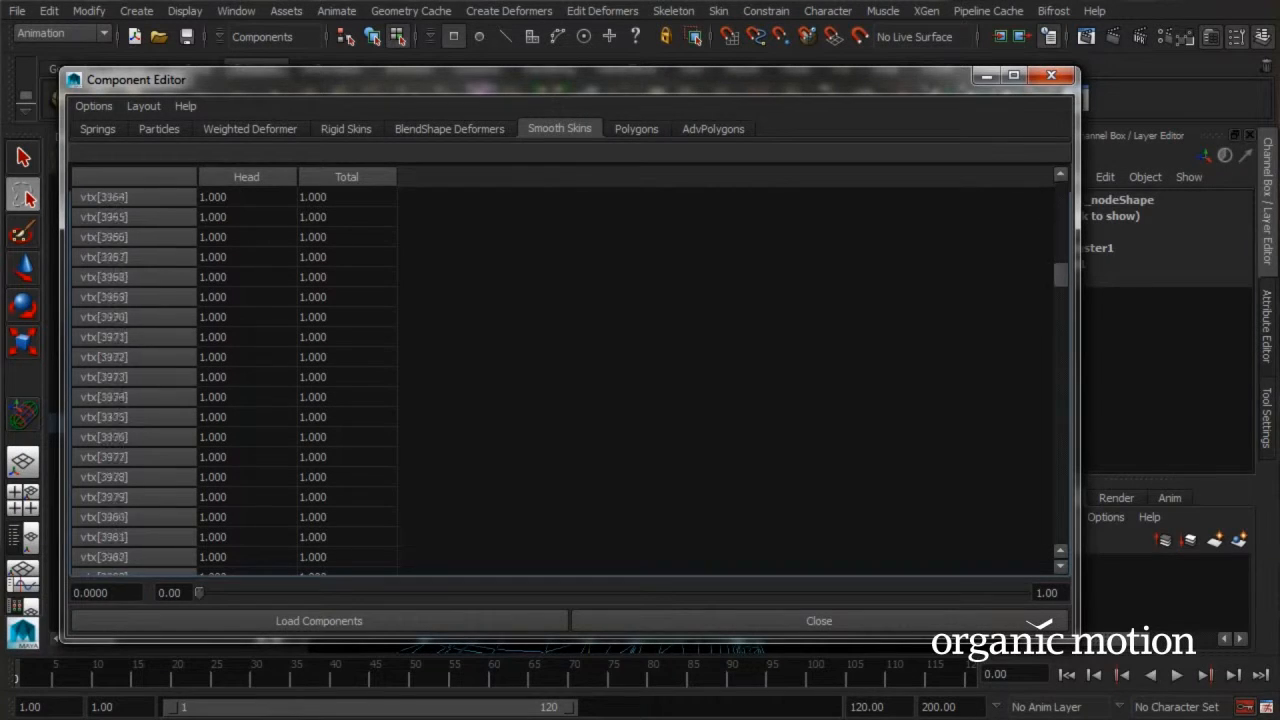
{"action": "left_click_drag", "start_coordinate": [1061, 354], "coordinate": [1061, 531]}
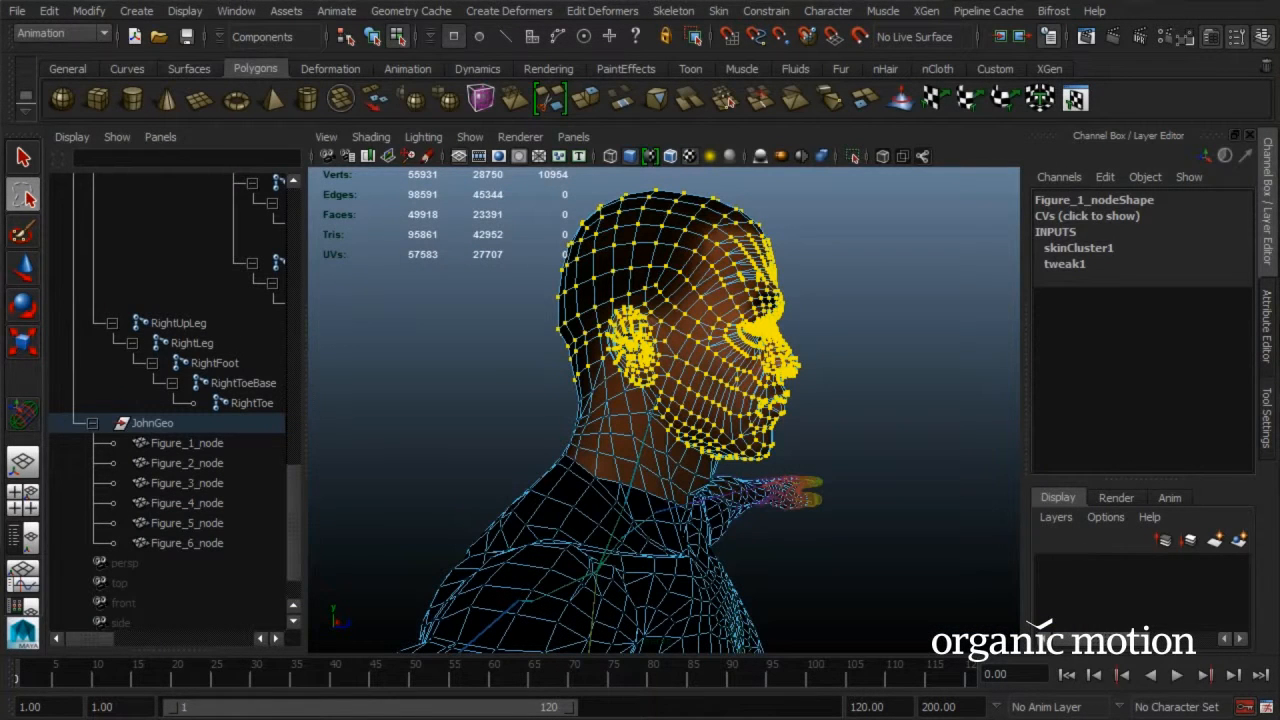
Return to object selection and rotate the Head joint to test the reweighted head.
{"action": "key", "text": "F8"}
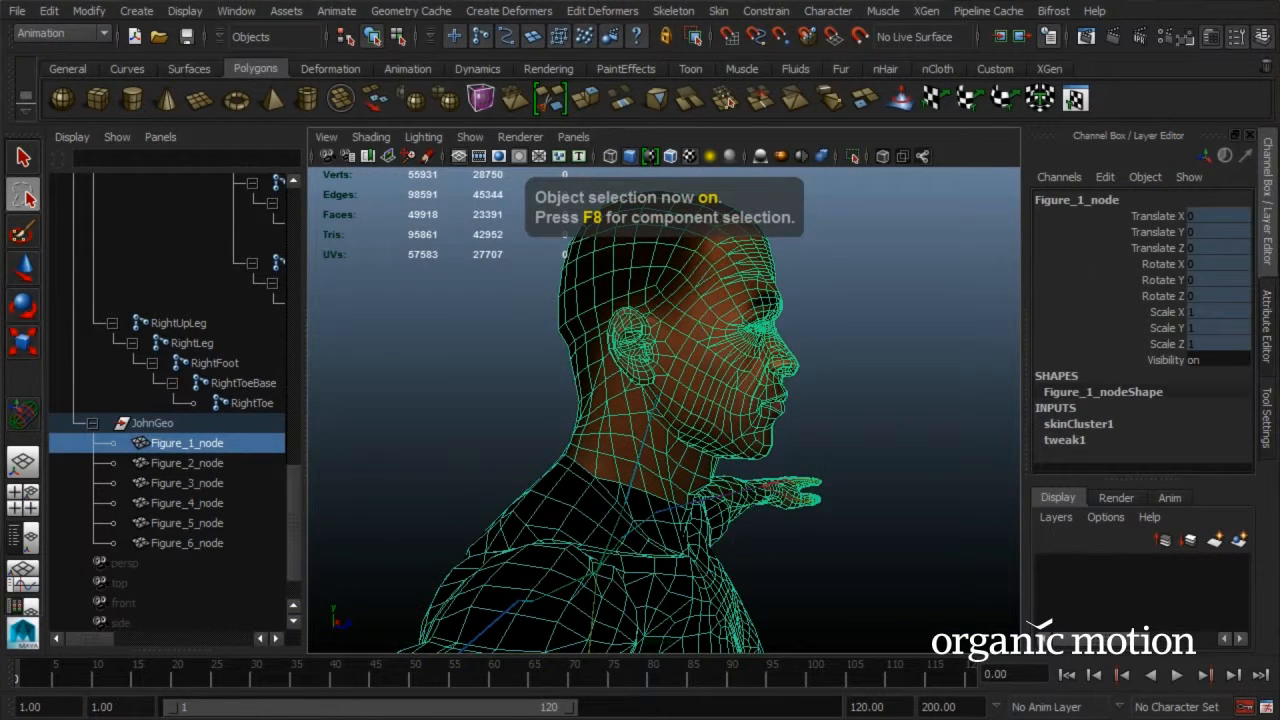
{"action": "left_click", "coordinate": [900, 350]}
{"action": "left_click_drag", "start_coordinate": [700, 400], "coordinate": [580, 395], "text": "alt"}
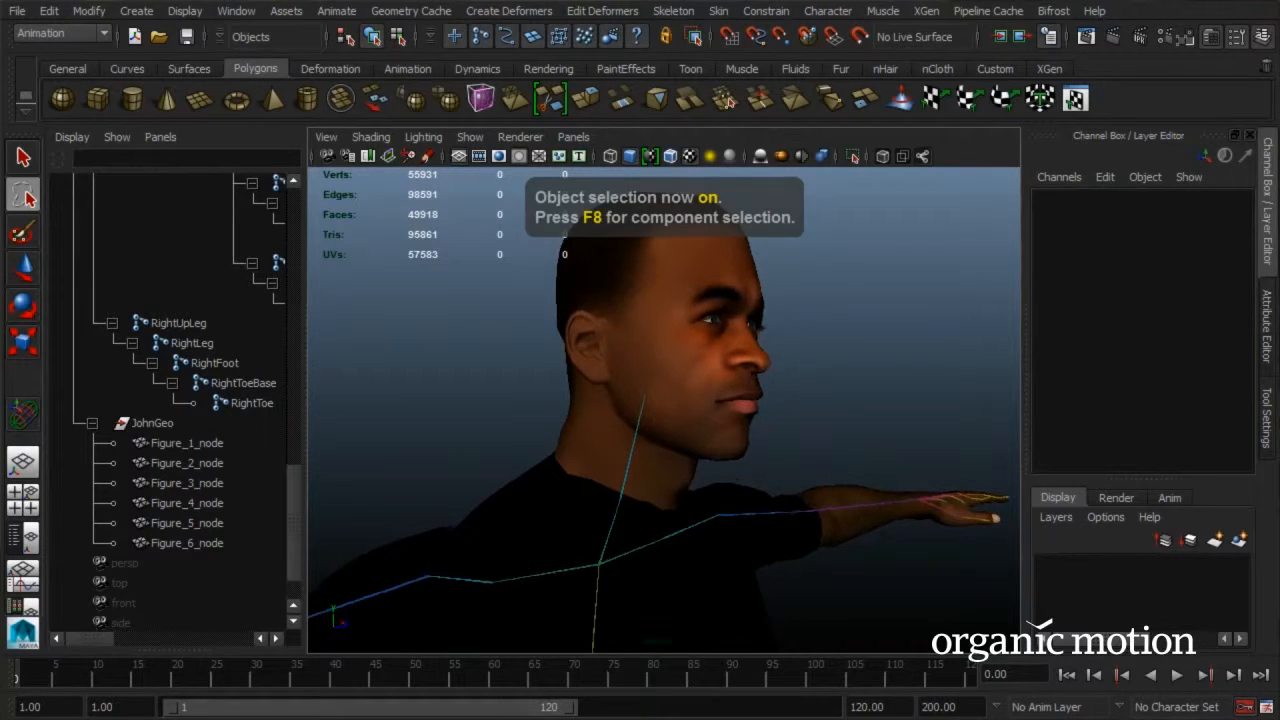
{"action": "key", "text": "q"}
{"action": "left_click", "coordinate": [629, 462]}
{"action": "left_click", "coordinate": [645, 396]}
{"action": "key", "text": "e"}
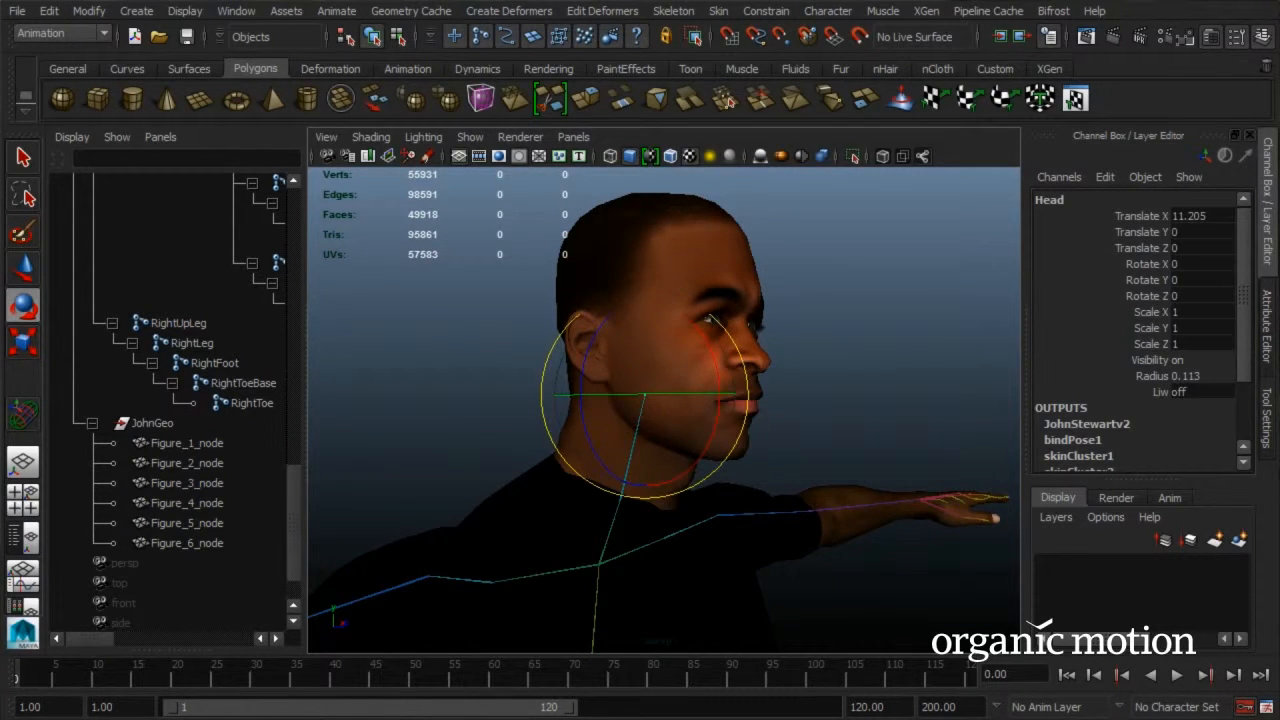
{"action": "mouse_move", "coordinate": [672, 372]}
{"action": "left_mouse_down"}
{"action": "mouse_move", "coordinate": [644, 376]}
{"action": "mouse_move", "coordinate": [704, 376]}
{"action": "mouse_move", "coordinate": [676, 366]}
{"action": "mouse_move", "coordinate": [662, 372]}
{"action": "mouse_move", "coordinate": [682, 376]}
{"action": "mouse_move", "coordinate": [662, 384]}
{"action": "mouse_move", "coordinate": [666, 362]}
{"action": "mouse_move", "coordinate": [674, 372]}
{"action": "left_mouse_up"}
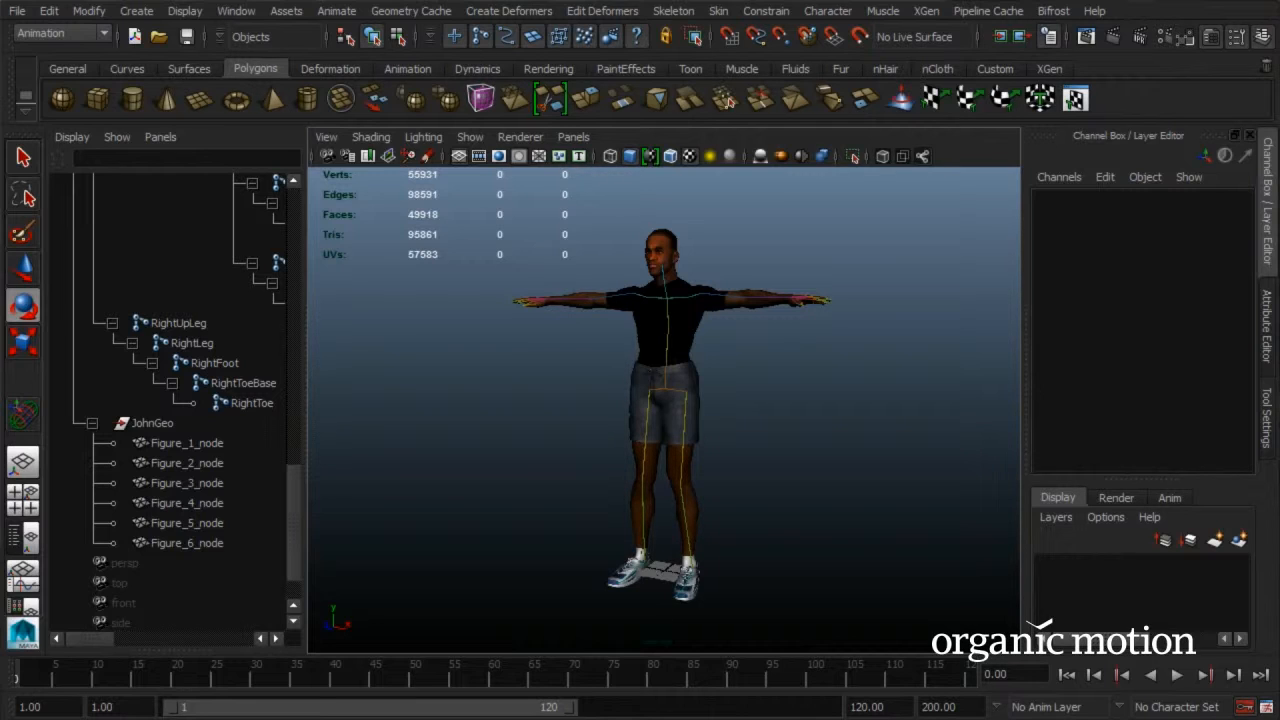
Rotate the LeftUpLeg joint to about -82° in X and the LeftLeg joint to about 97° in X to raise and bend the leg.
{"action": "left_click", "coordinate": [686, 396]}
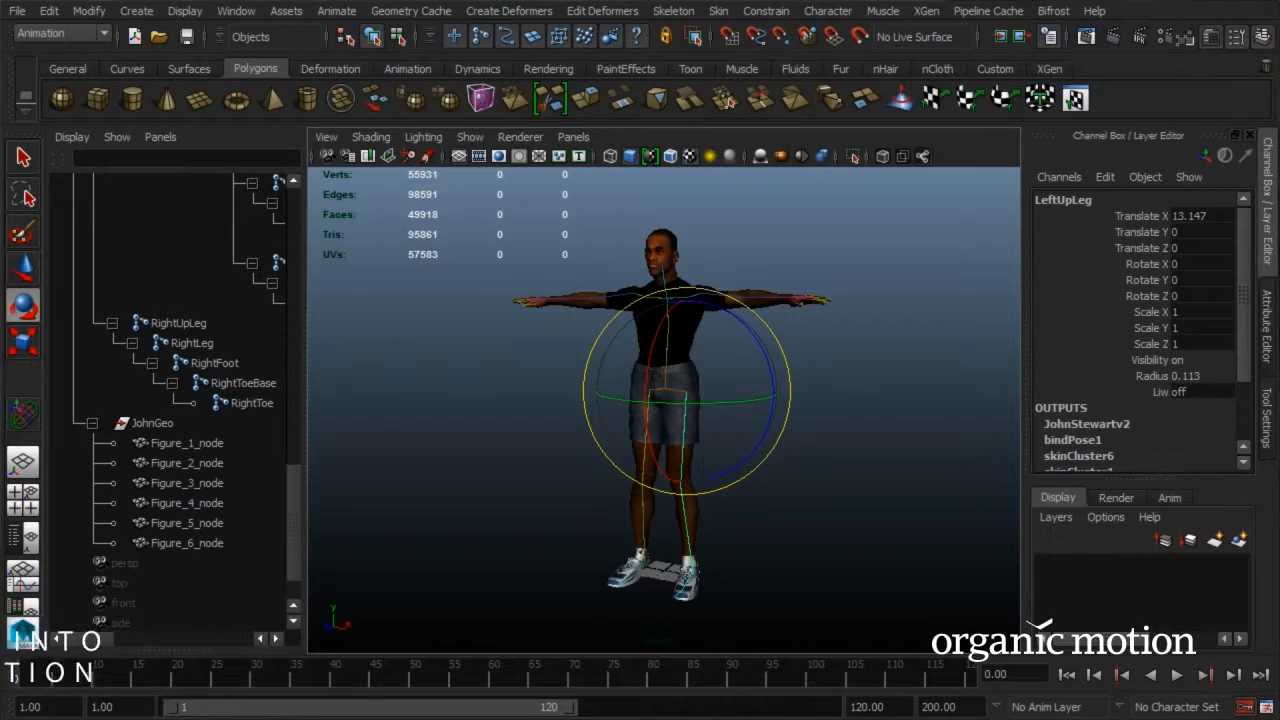
{"action": "left_click_drag", "start_coordinate": [650, 428], "coordinate": [671, 309]}
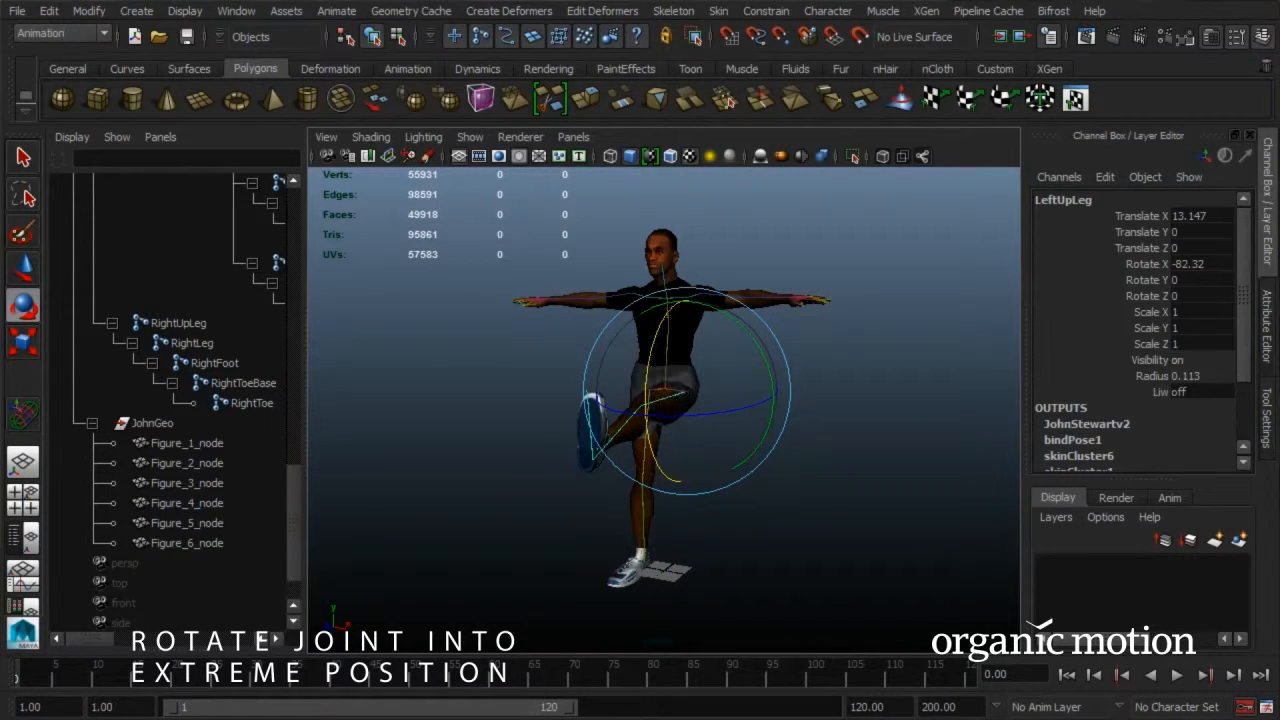
{"action": "key", "text": "Down"}
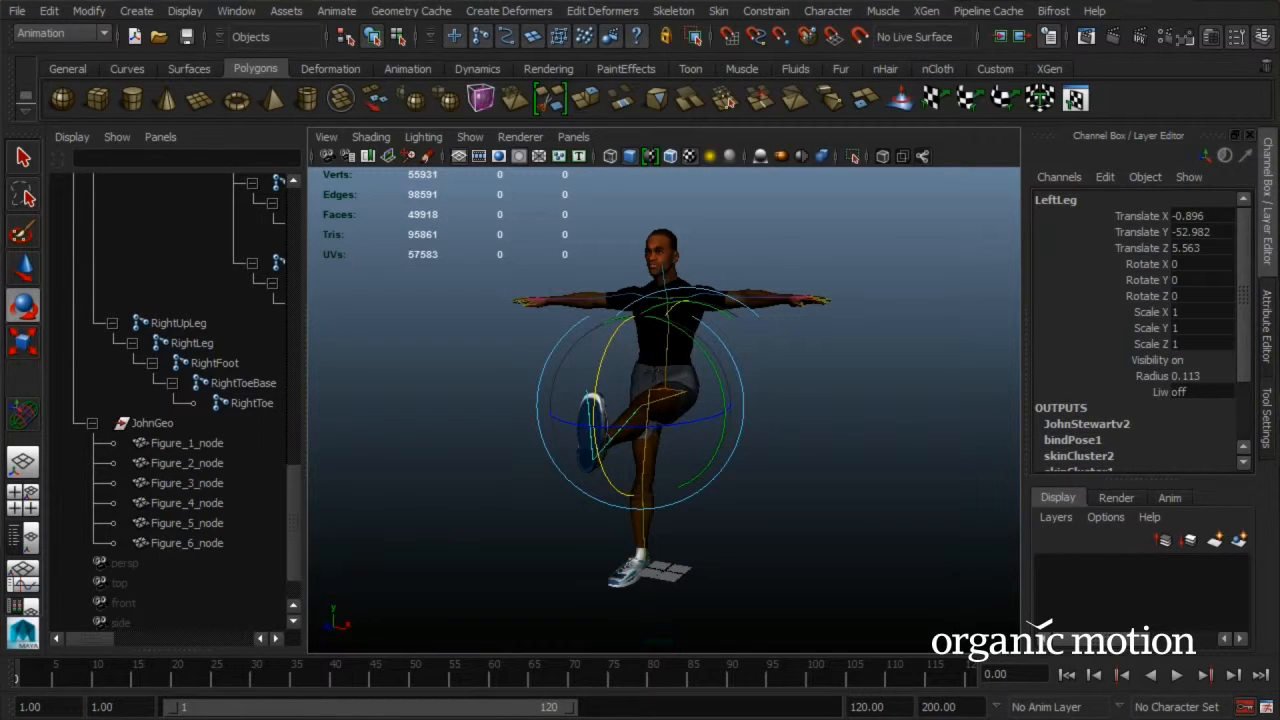
{"action": "left_click_drag", "start_coordinate": [611, 342], "coordinate": [464, 481]}
{"action": "right_click_drag", "start_coordinate": [400, 572], "coordinate": [498, 582], "text": "alt"}
{"action": "left_click_drag", "start_coordinate": [498, 582], "coordinate": [505, 580], "text": "alt"}
{"action": "middle_click_drag", "start_coordinate": [505, 580], "coordinate": [682, 602], "text": "alt"}
{"action": "left_click_drag", "start_coordinate": [682, 602], "coordinate": [674, 597], "text": "alt"}
{"action": "left_click_drag", "start_coordinate": [564, 451], "coordinate": [577, 463]}
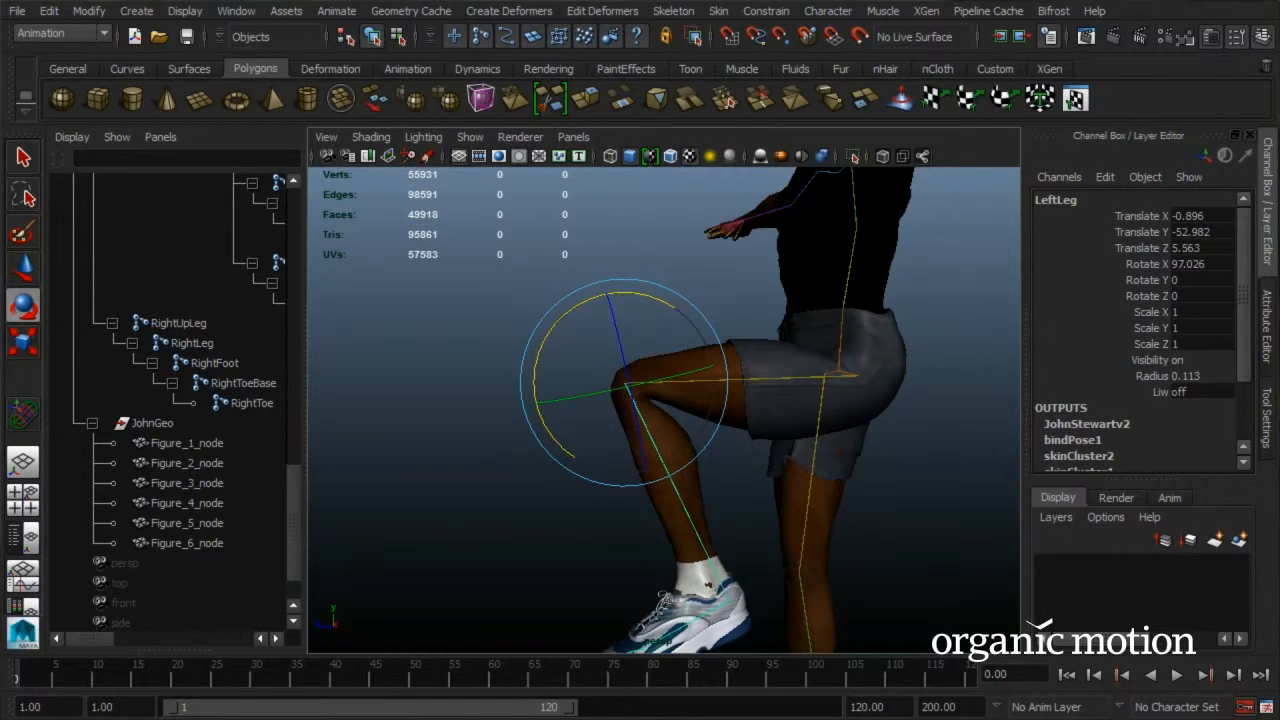
{"action": "right_click_drag", "start_coordinate": [707, 585], "coordinate": [1003, 484], "text": "alt"}
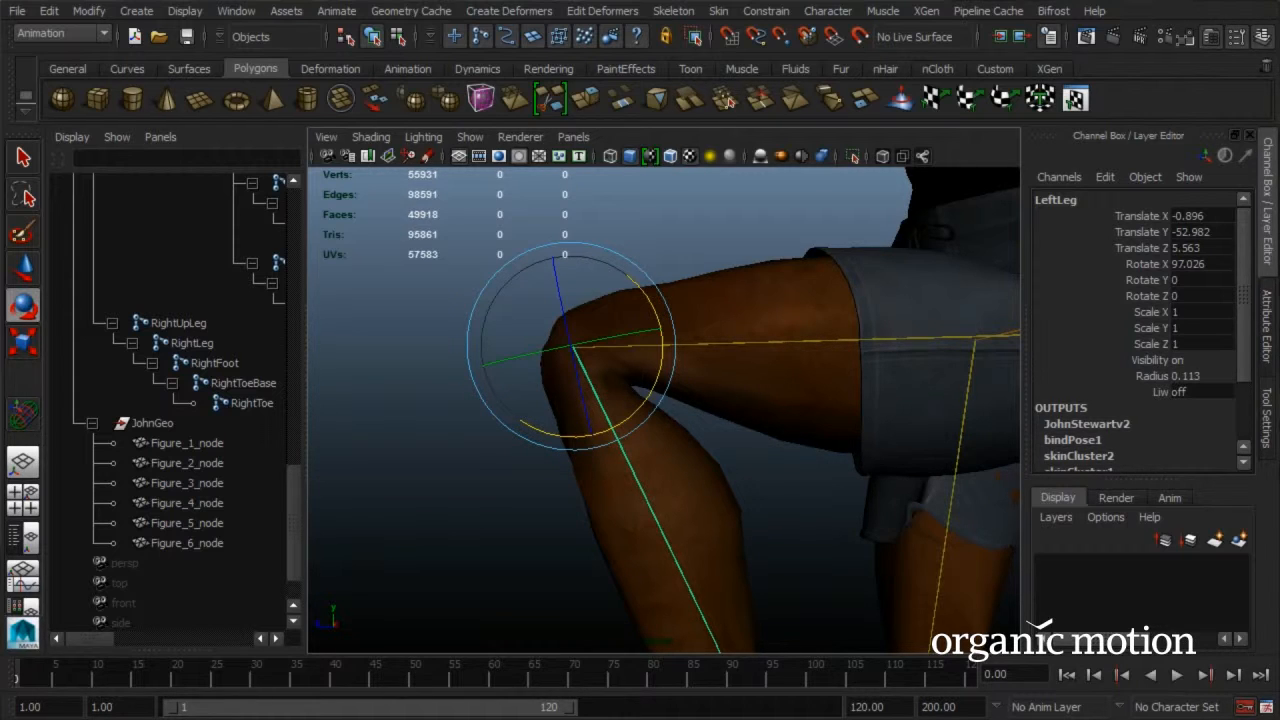
Start the Paint Skin Weights Tool on Figure_1_node and choose LeftLeg as the influence to paint.
{"action": "left_click_drag", "start_coordinate": [650, 400], "coordinate": [582, 408], "text": "alt"}
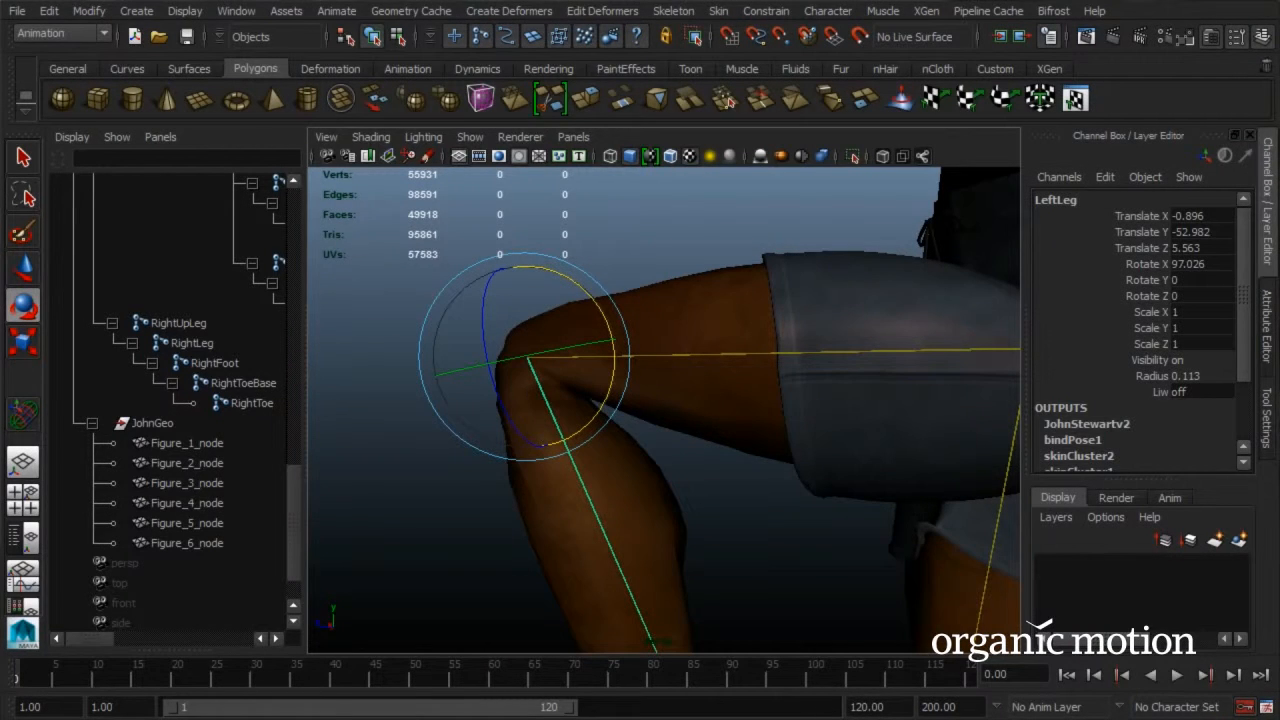
{"action": "left_click", "coordinate": [629, 357]}
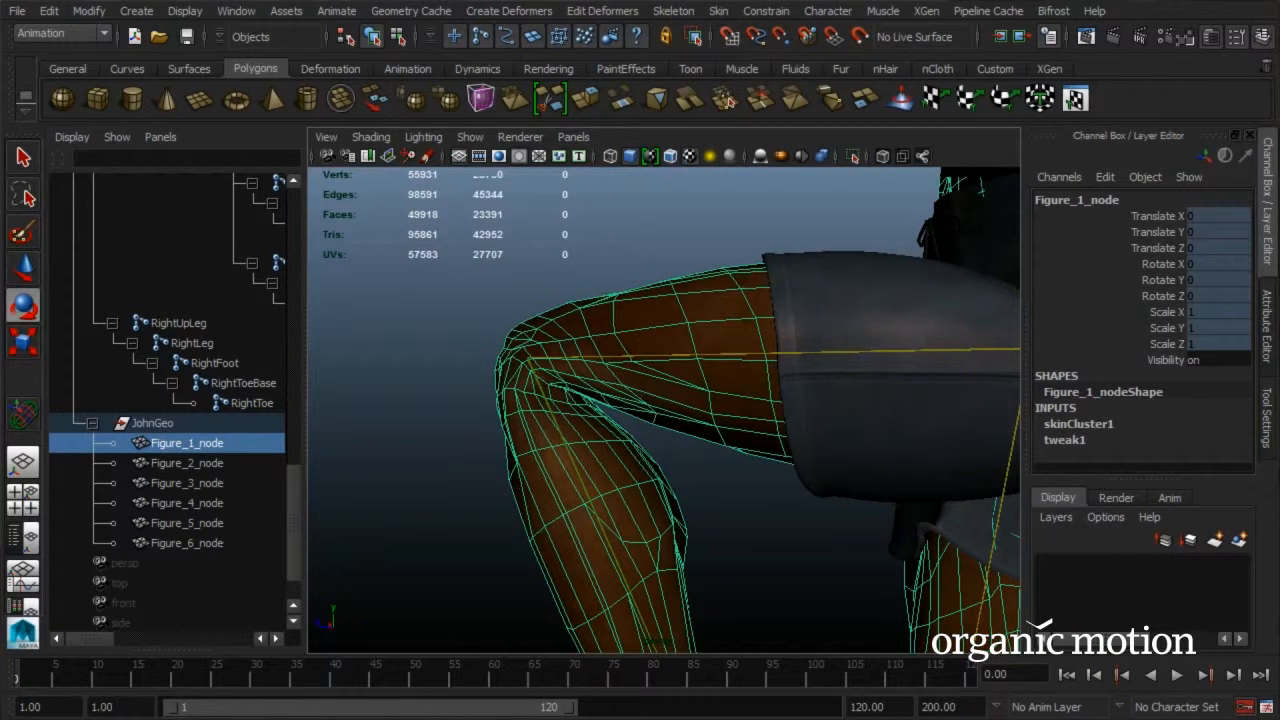
{"action": "left_click", "coordinate": [719, 11]}
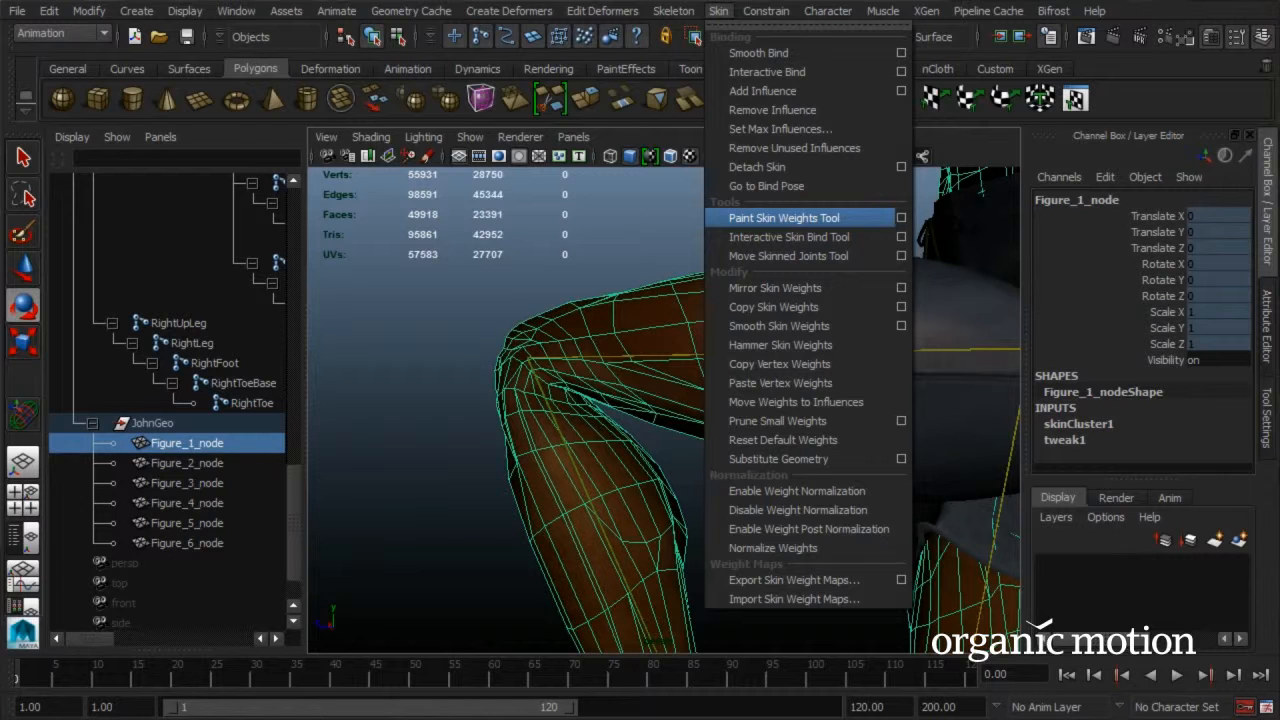
{"action": "left_click", "coordinate": [784, 218]}
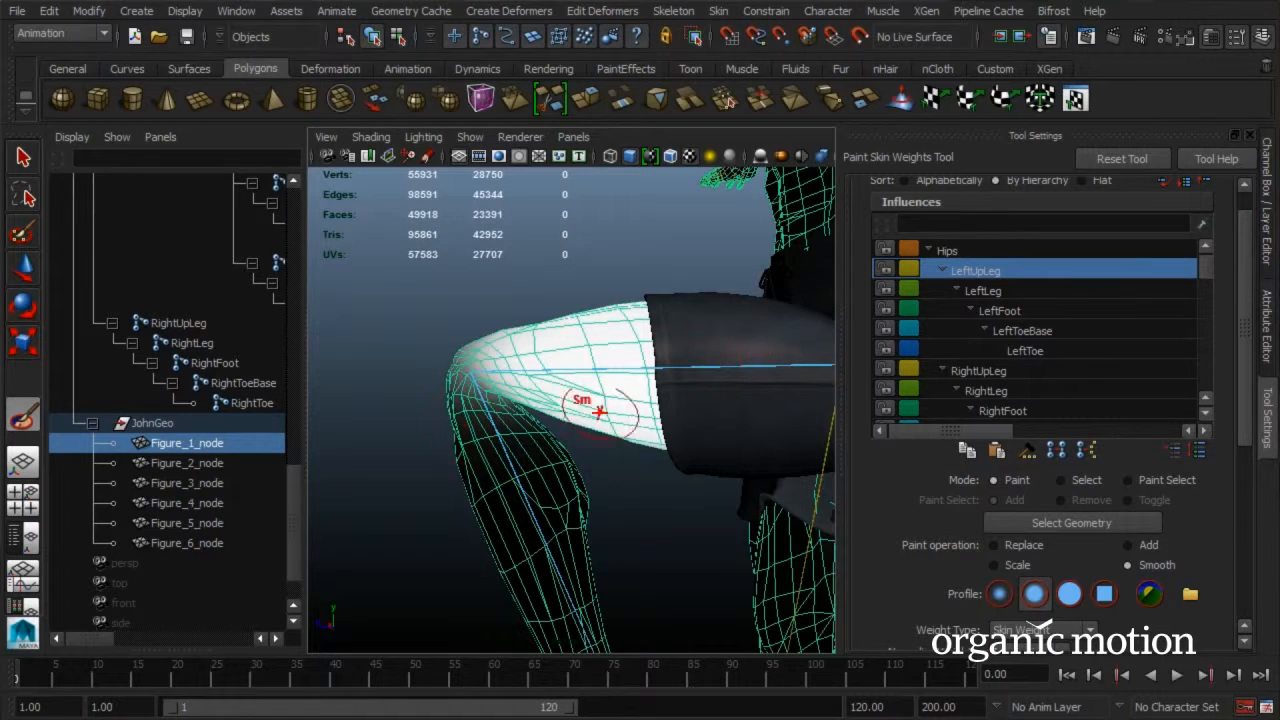
{"action": "left_click", "coordinate": [983, 291]}
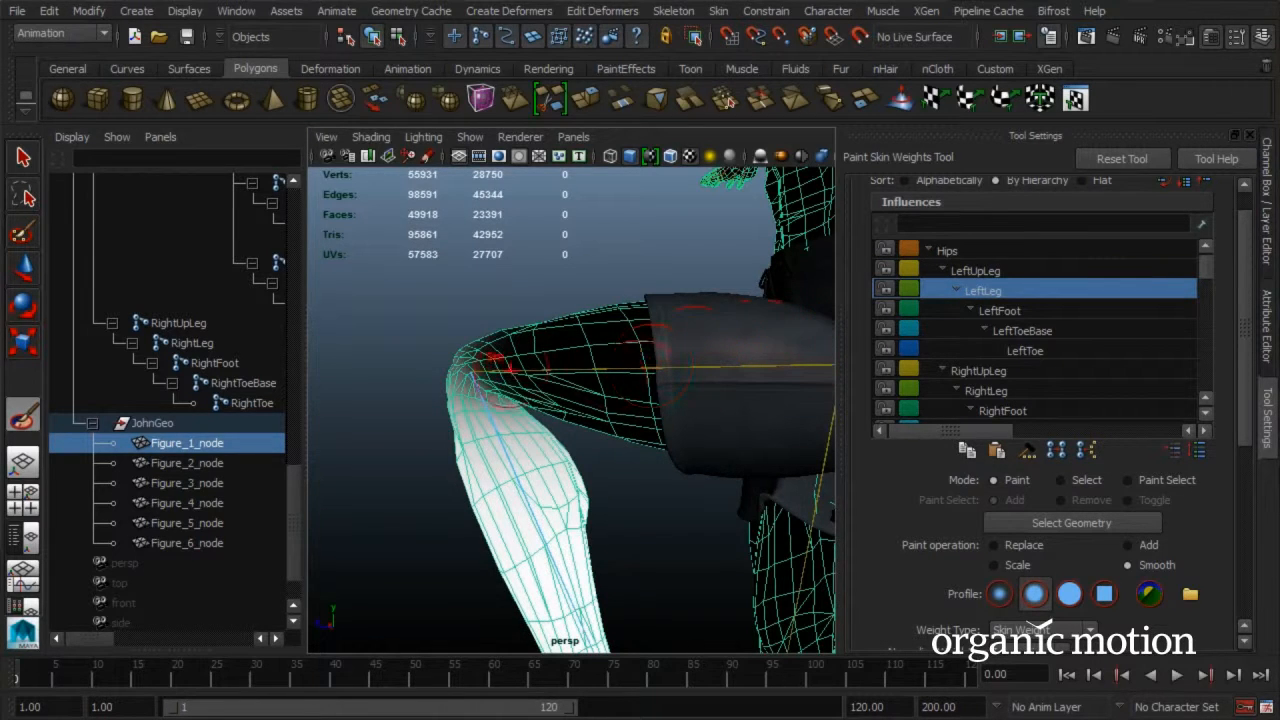
Paint LeftLeg weights over the upper calf behind the bent knee with a smaller brush, using Replace at opacity 1 and value 1.
{"action": "right_click_drag", "start_coordinate": [471, 371], "coordinate": [694, 380], "text": "alt"}
{"action": "right_click_drag", "start_coordinate": [585, 440], "coordinate": [506, 434], "text": "alt"}
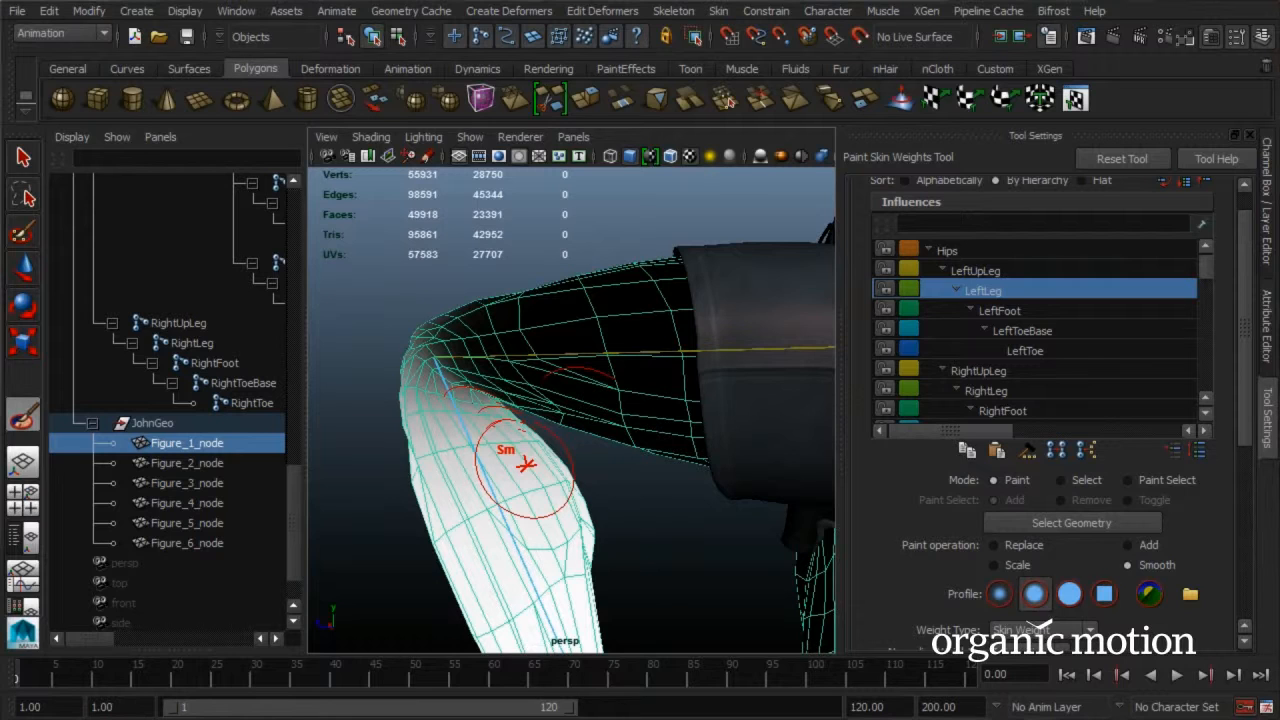
{"action": "key", "text": "b"}
{"action": "left_click_drag", "start_coordinate": [525, 469], "coordinate": [508, 469]}
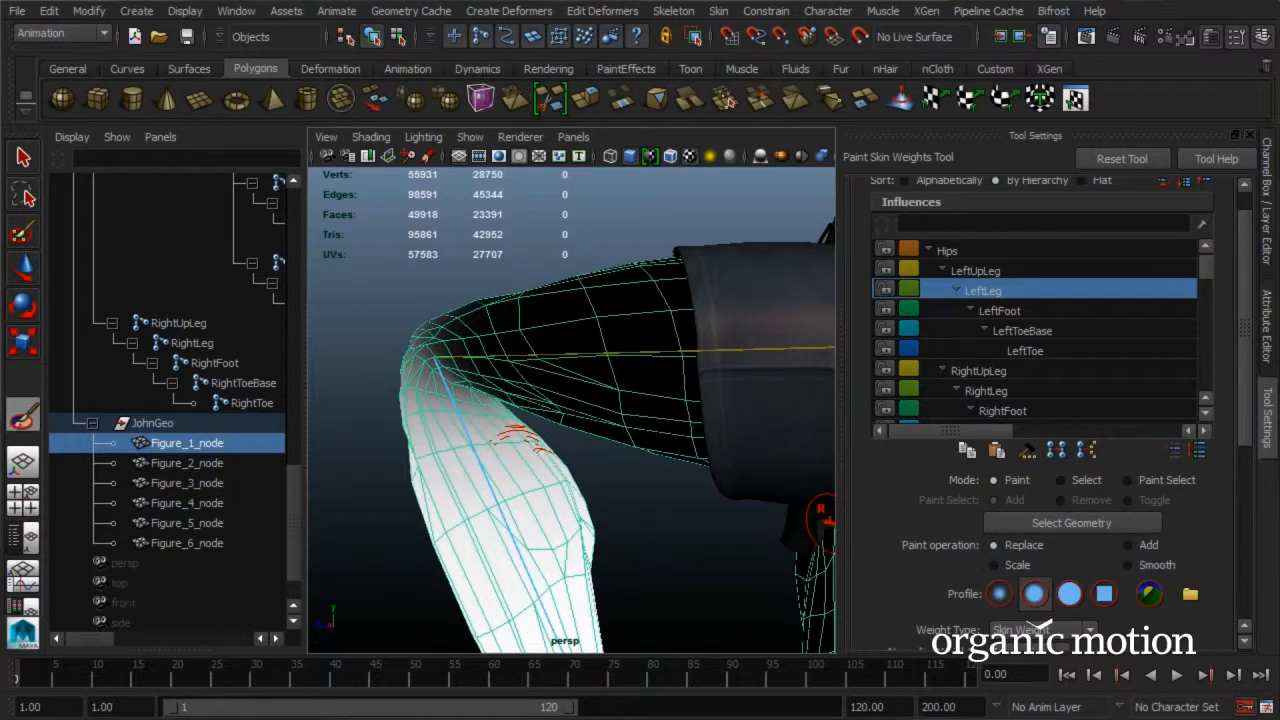
{"action": "scroll", "coordinate": [1040, 400], "scroll_direction": "down", "scroll_amount": 5}
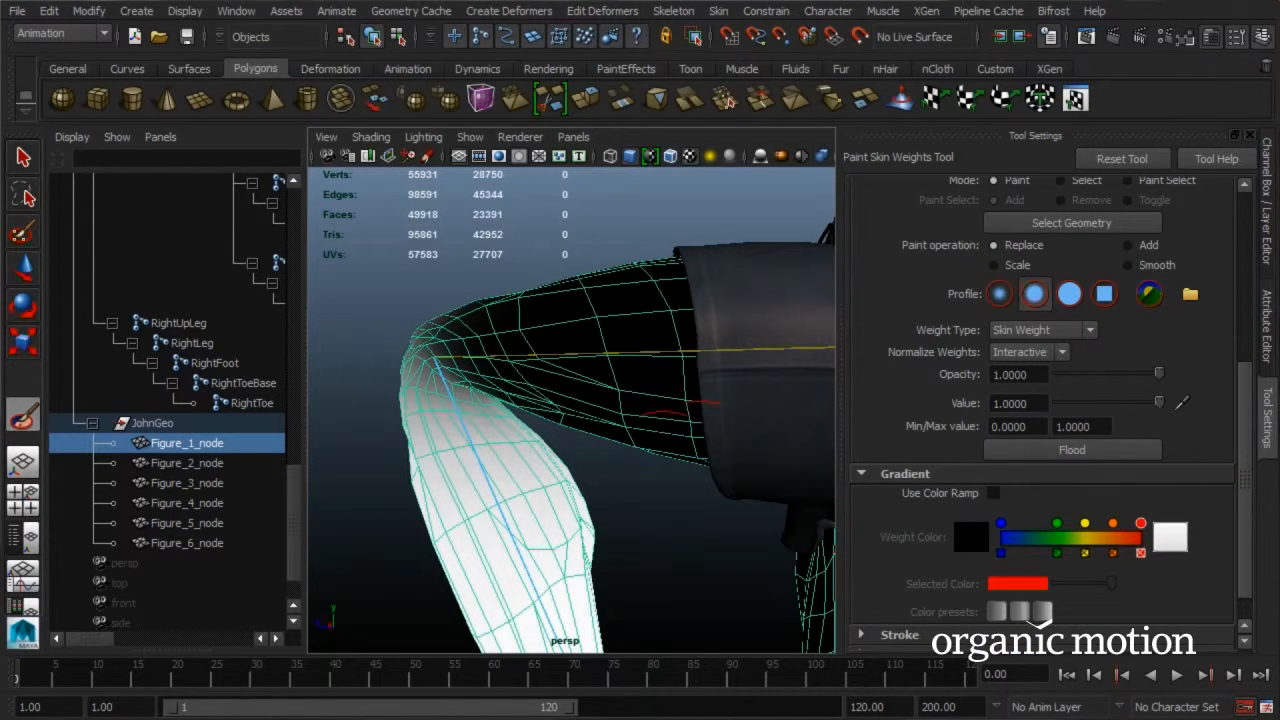
{"action": "mouse_move", "coordinate": [522, 434]}
{"action": "left_mouse_down"}
{"action": "mouse_move", "coordinate": [492, 468]}
{"action": "mouse_move", "coordinate": [517, 443]}
{"action": "mouse_move", "coordinate": [528, 447]}
{"action": "mouse_move", "coordinate": [517, 477]}
{"action": "mouse_move", "coordinate": [492, 432]}
{"action": "mouse_move", "coordinate": [530, 430]}
{"action": "mouse_move", "coordinate": [500, 451]}
{"action": "mouse_move", "coordinate": [514, 414]}
{"action": "mouse_move", "coordinate": [500, 429]}
{"action": "mouse_move", "coordinate": [523, 418]}
{"action": "mouse_move", "coordinate": [528, 436]}
{"action": "mouse_move", "coordinate": [350, 470]}
{"action": "mouse_move", "coordinate": [530, 450]}
{"action": "mouse_move", "coordinate": [558, 414]}
{"action": "mouse_move", "coordinate": [520, 480]}
{"action": "left_mouse_up"}
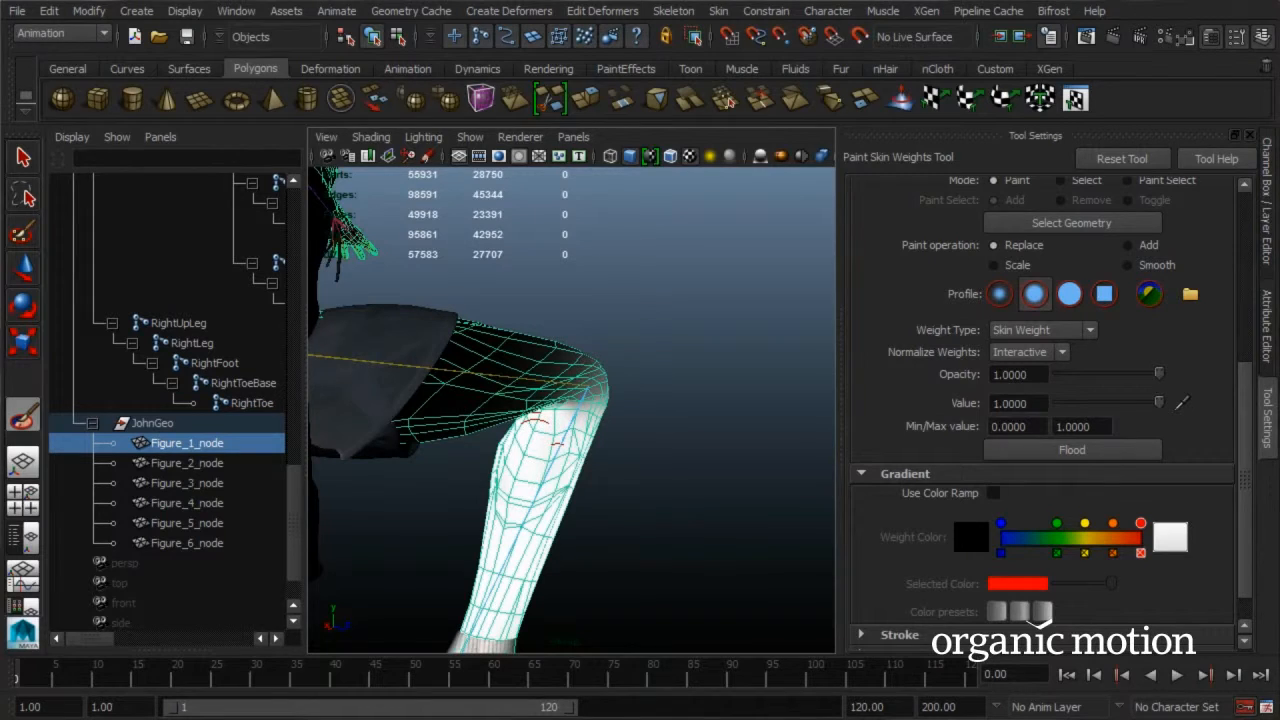
Switch the paint operation to Smooth and blend the LeftLeg weights around the back of the bent knee.
{"action": "left_click", "coordinate": [1128, 265]}
{"action": "left_click_drag", "start_coordinate": [370, 410], "coordinate": [590, 385], "text": "alt"}
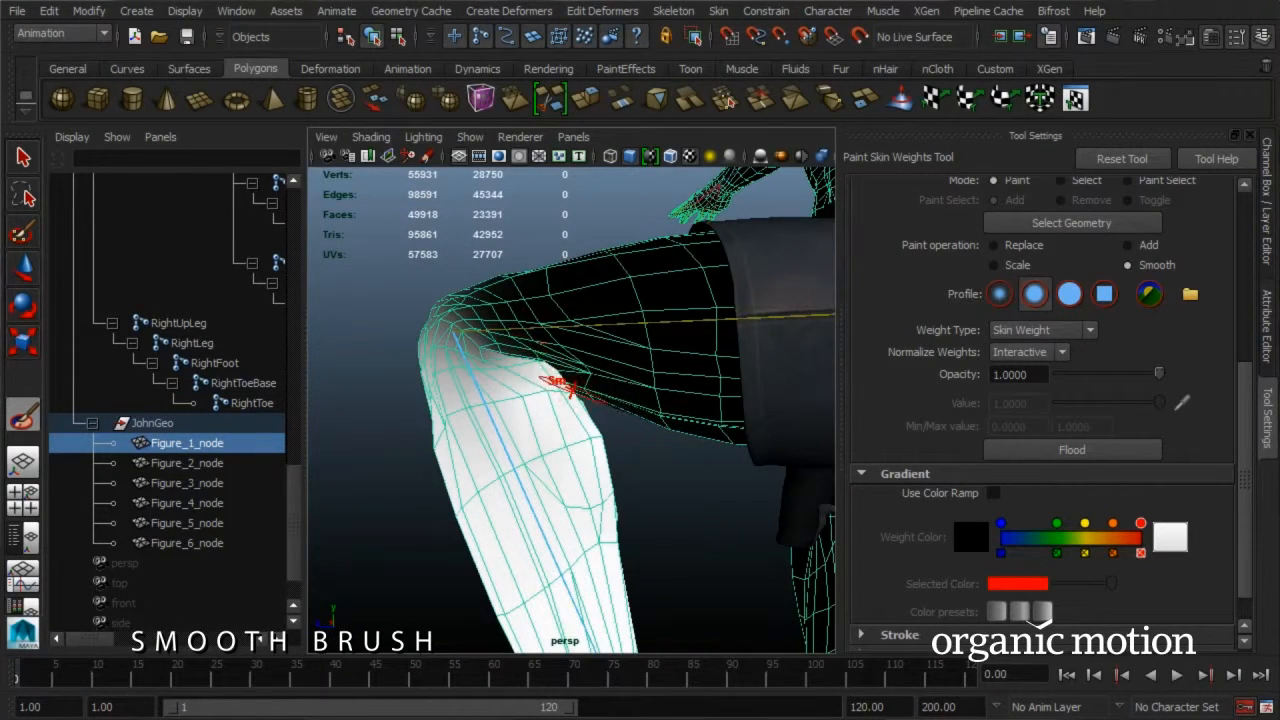
{"action": "left_click_drag", "start_coordinate": [533, 340], "coordinate": [475, 338], "text": "alt"}
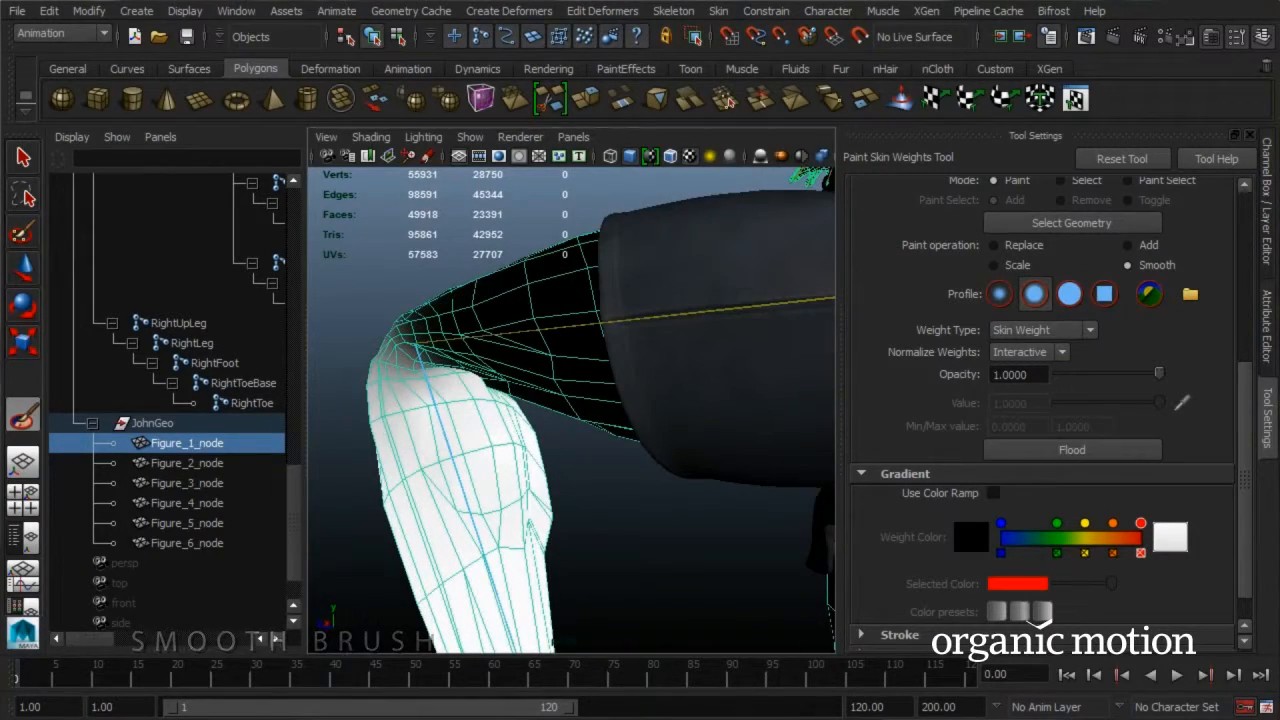
{"action": "scroll", "coordinate": [1040, 400], "scroll_direction": "up", "scroll_amount": 5}
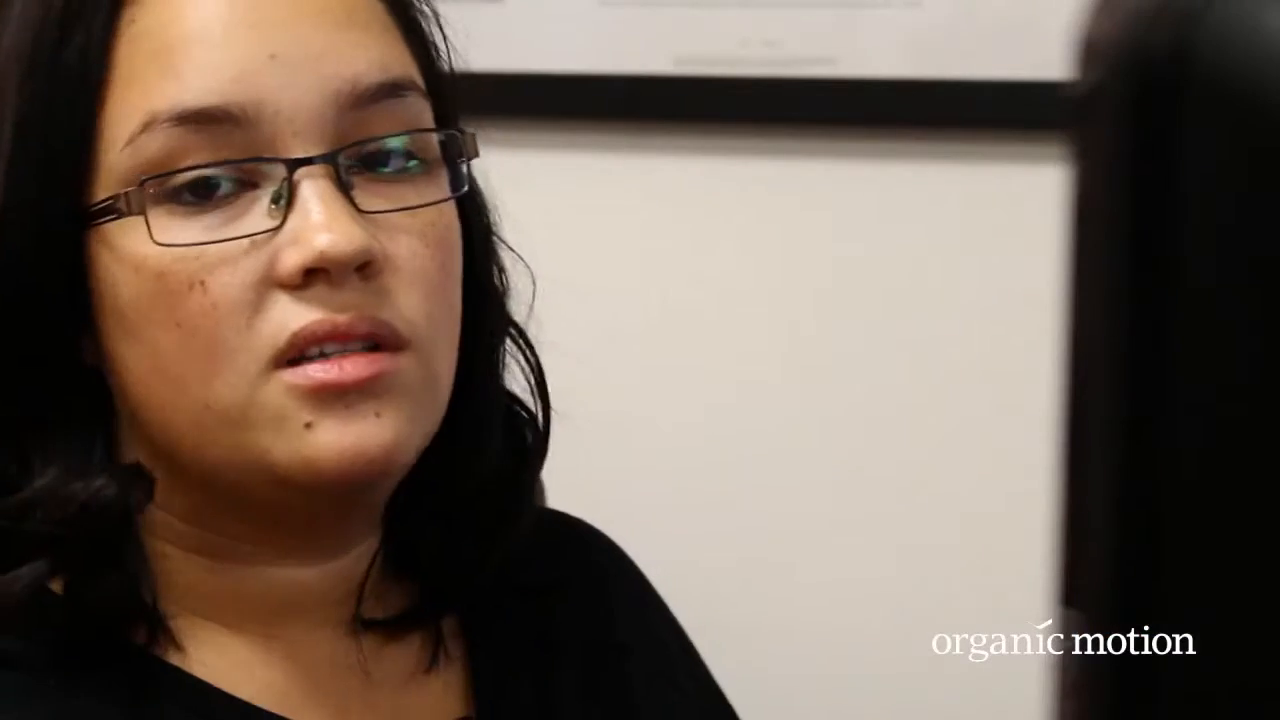